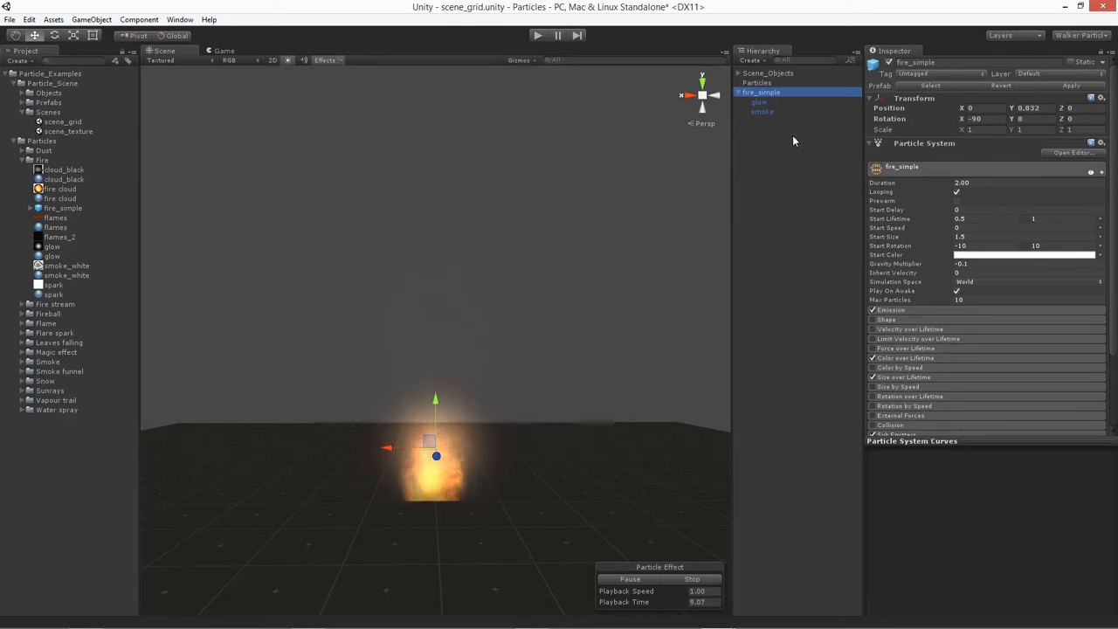
- Delete the fire_simple effect from the scene and create a new particle system
key("Delete")
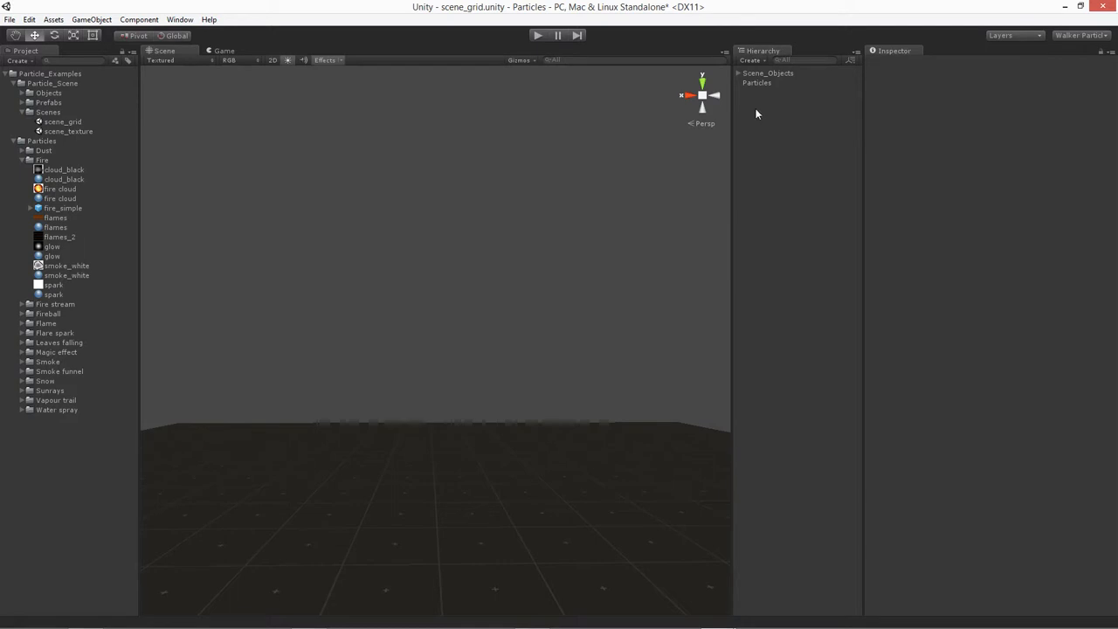
left_click(750, 61)
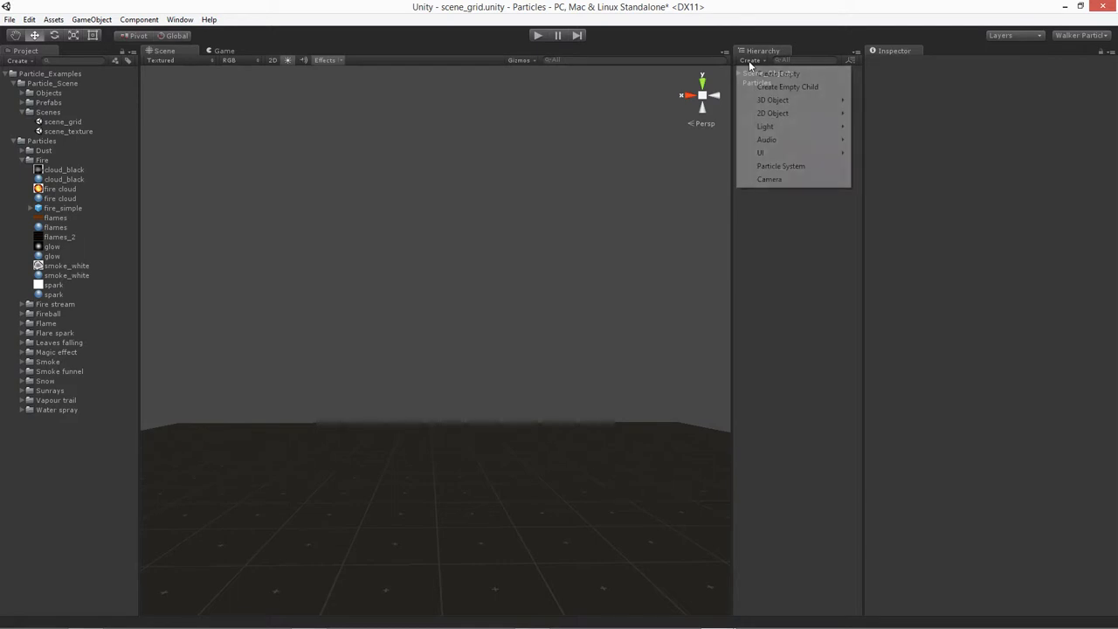
left_click(791, 166)
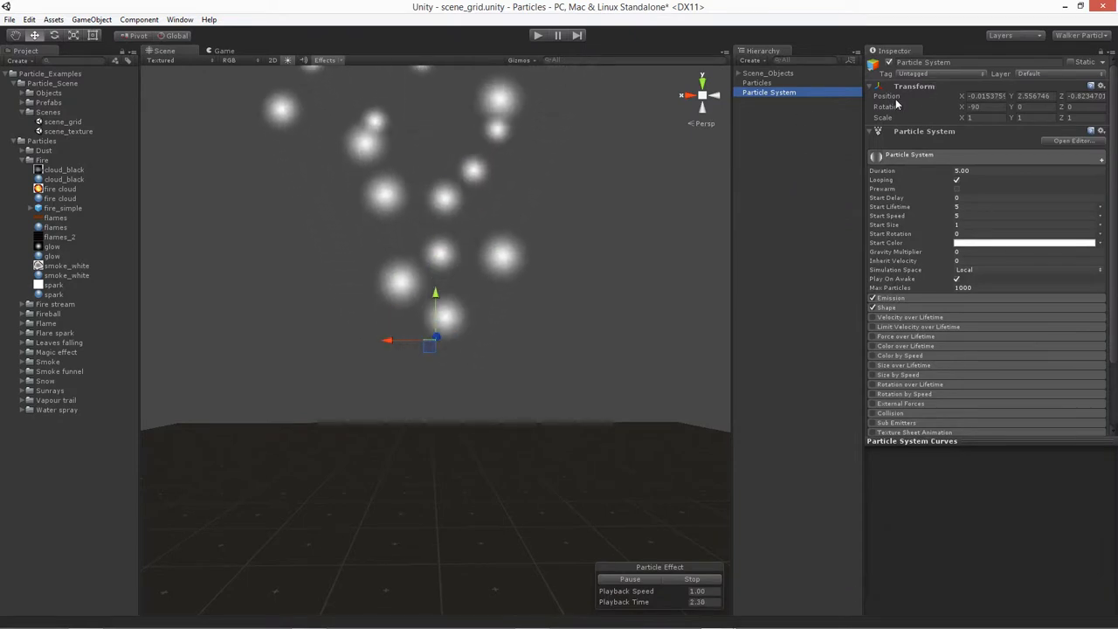
- Set the new particle system's position to 0, 0, 0
left_click(984, 95)
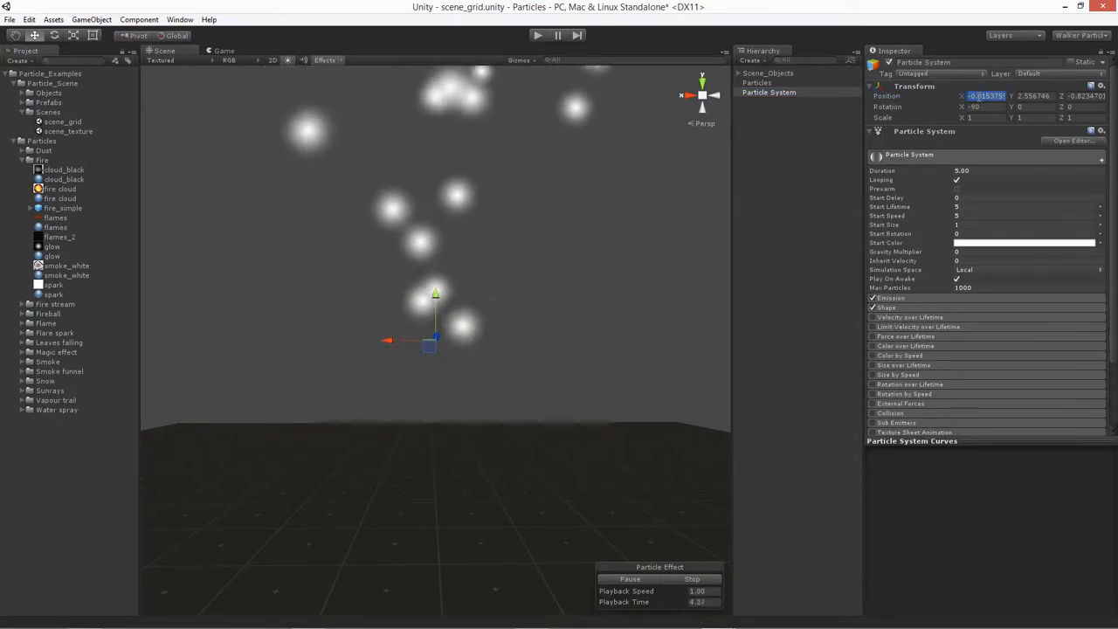
type("0")
key("Tab")
type("0")
key("Tab")
type("0")
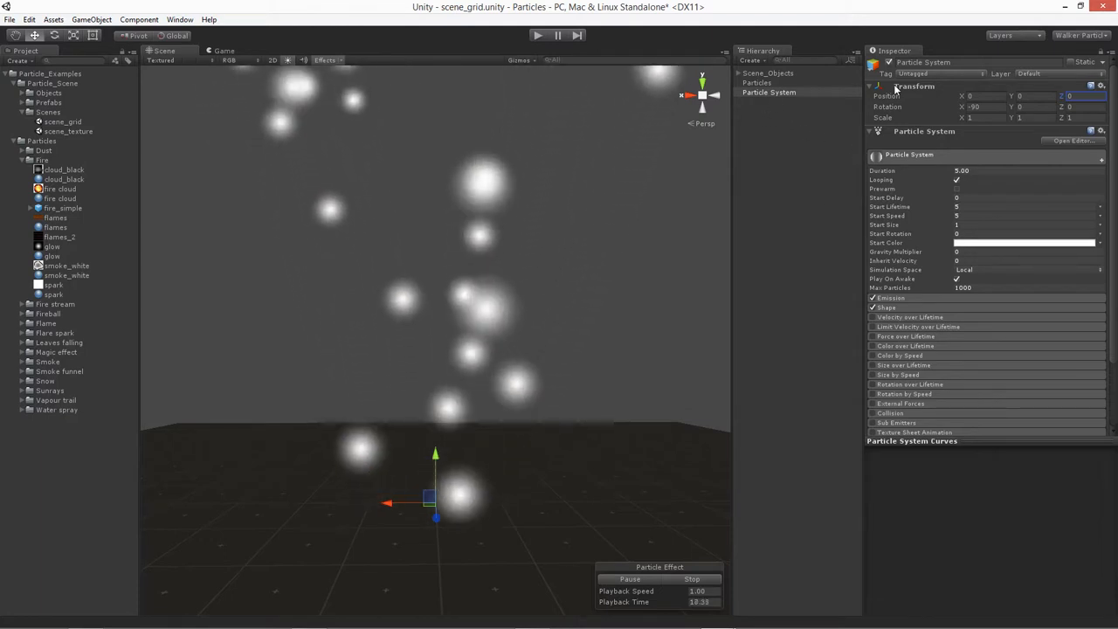
left_click(961, 64)
type("fire")
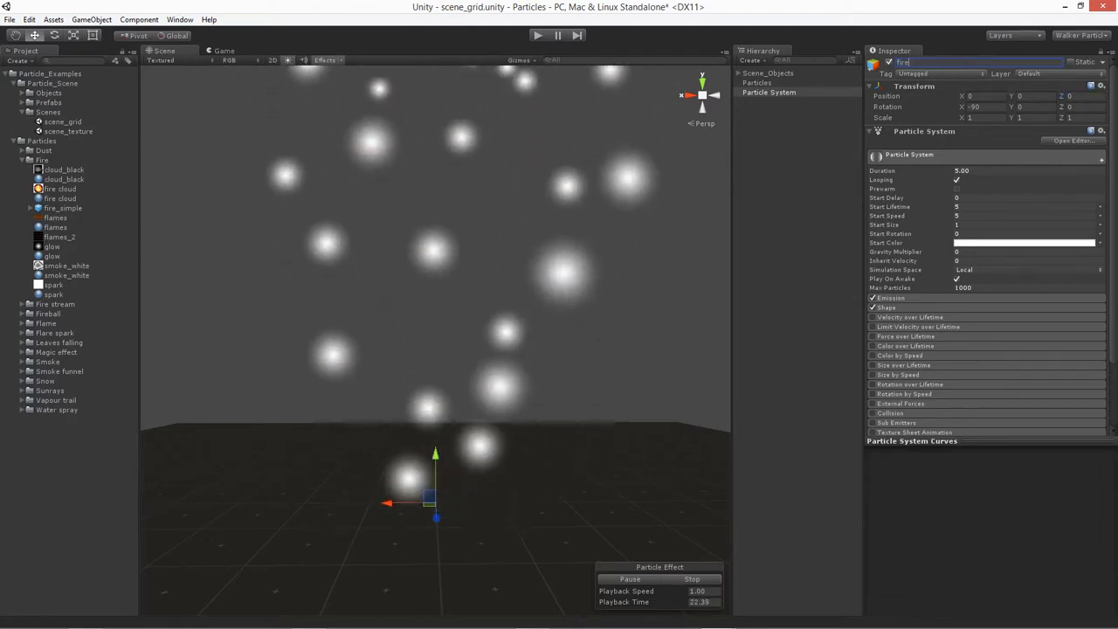
key("Escape")
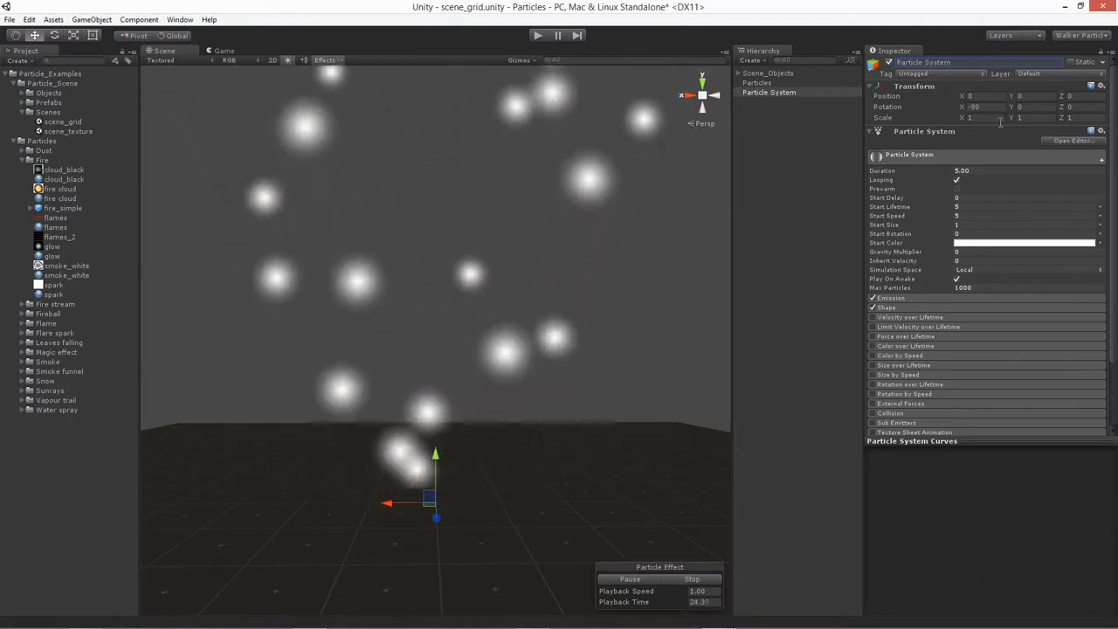
- Assign the fire cloud material to the particle renderer and set its sort mode to By Distance
left_click(945, 439)
left_click(921, 441)
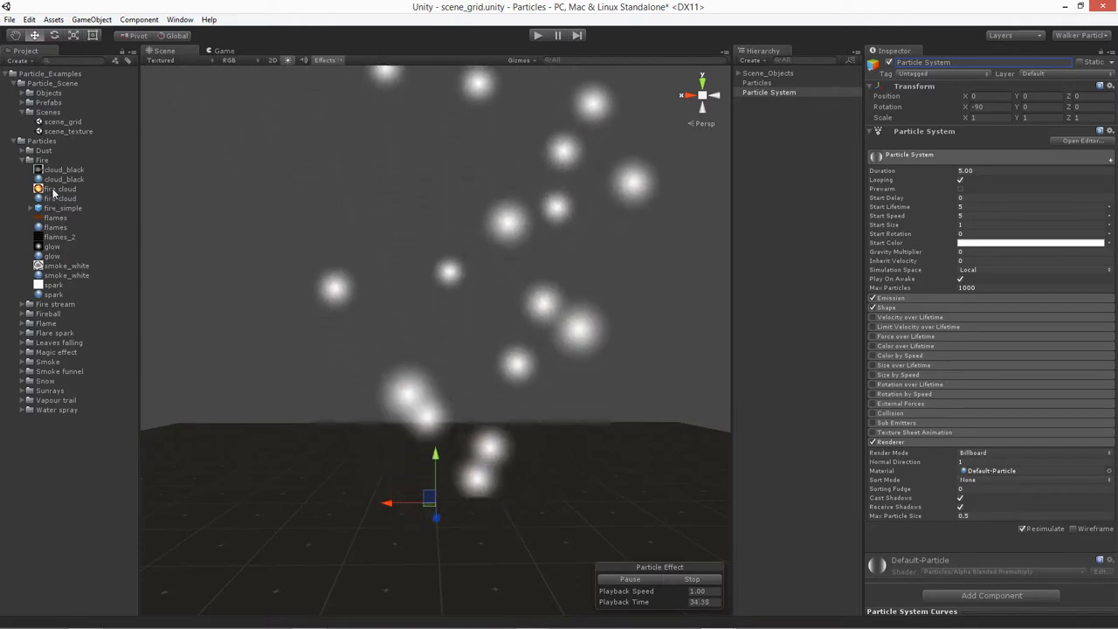
left_click_drag(61, 199, 977, 468)
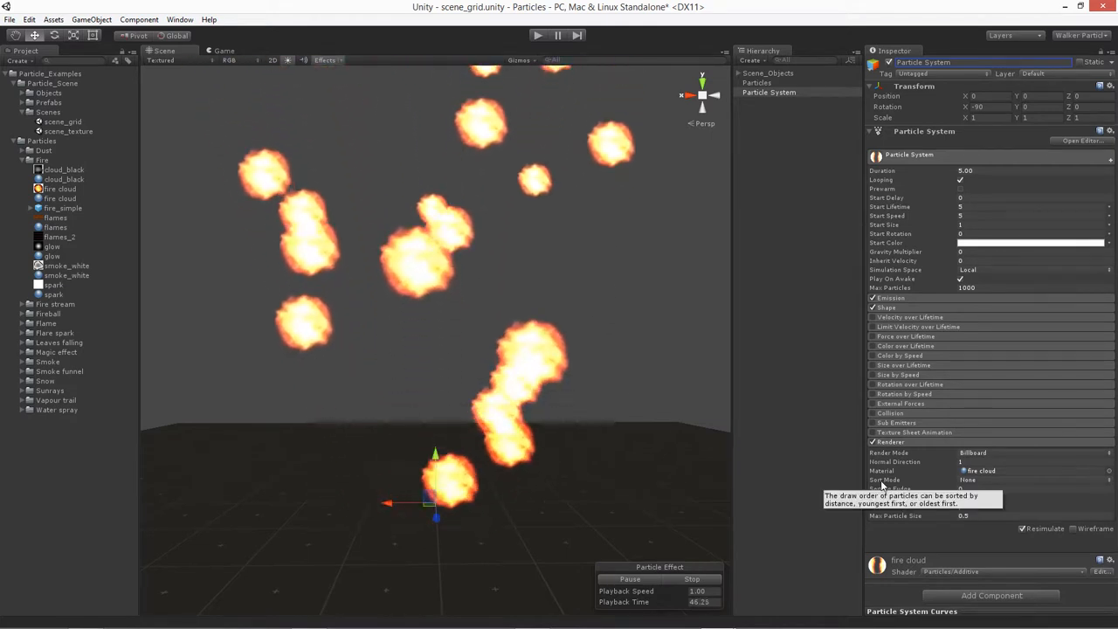
left_click(969, 480)
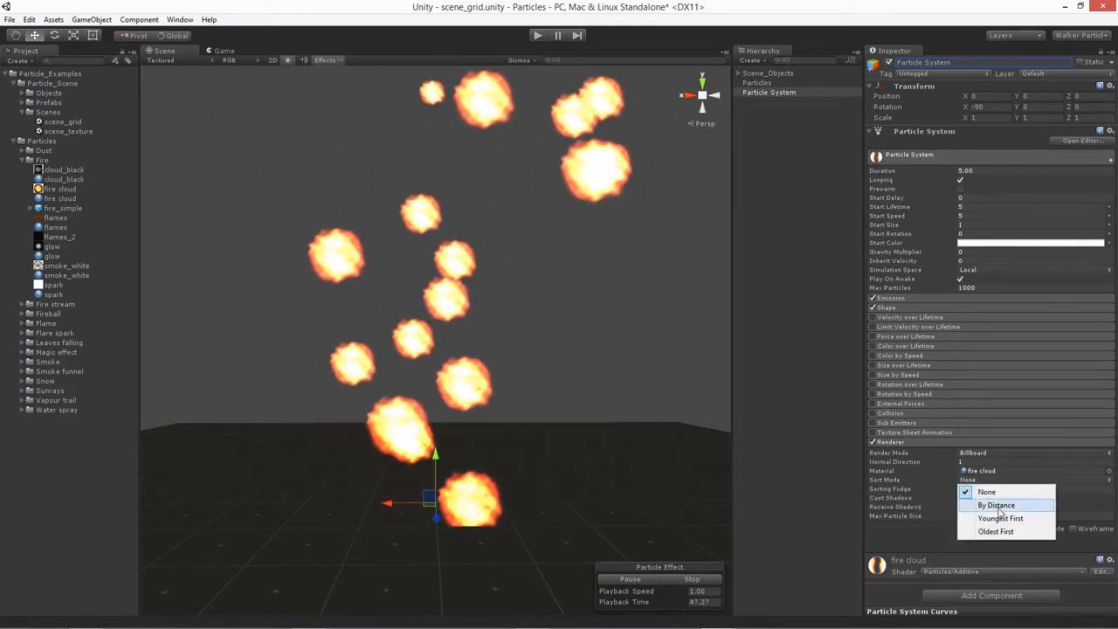
left_click(998, 506)
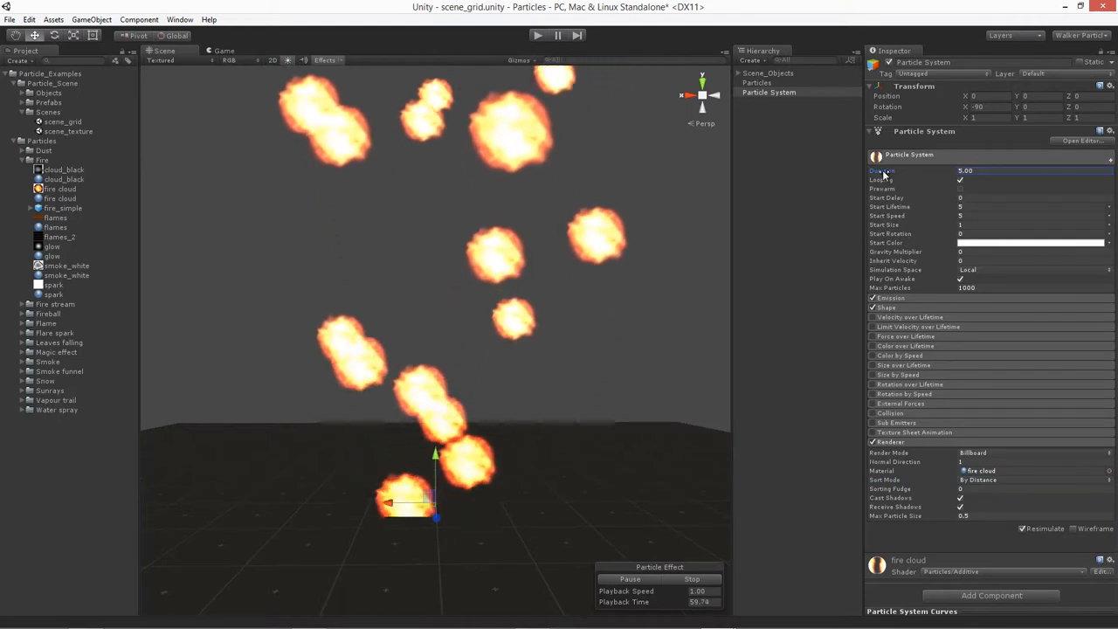
- Set the duration to 1 and make the start lifetime random between the constants 0.5 and 2
type("1")
key("Return")
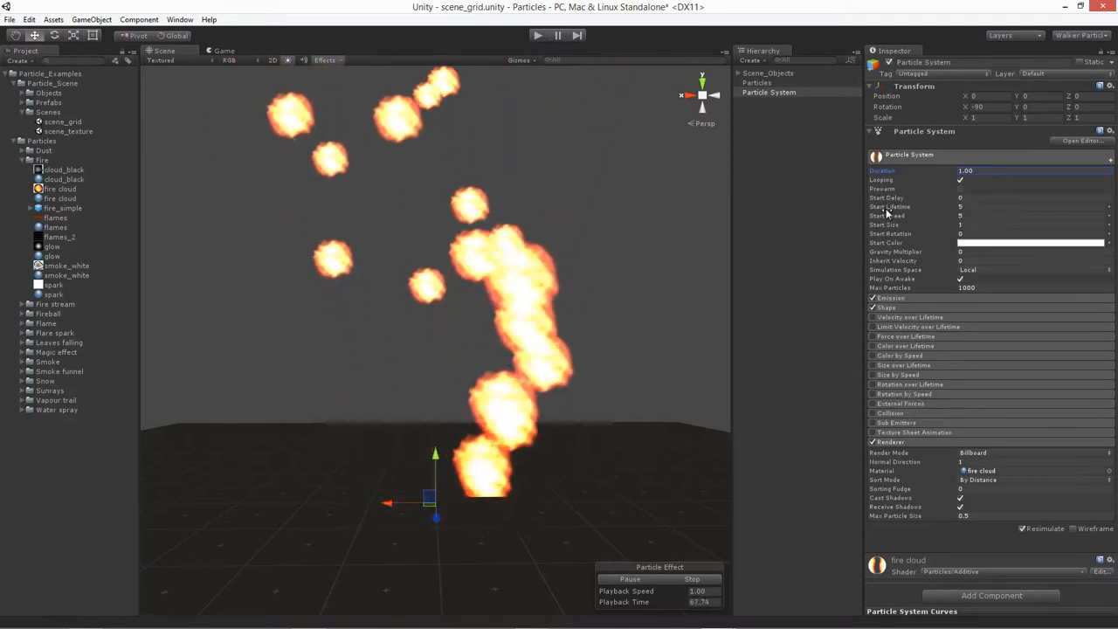
left_click(886, 210)
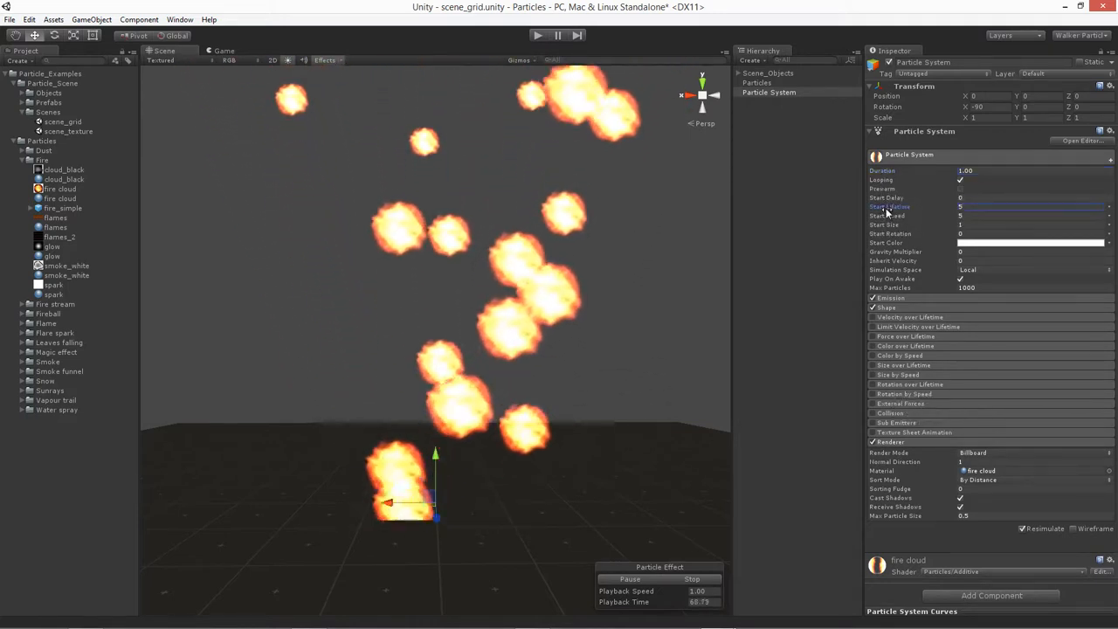
left_click(1108, 210)
left_click(1012, 245)
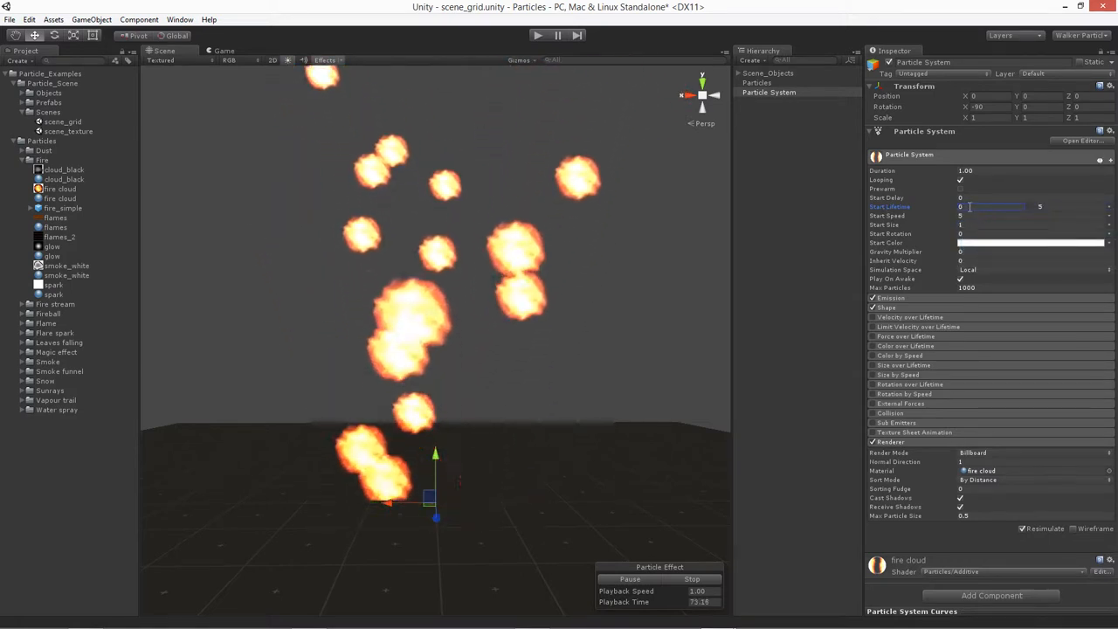
left_click(969, 207)
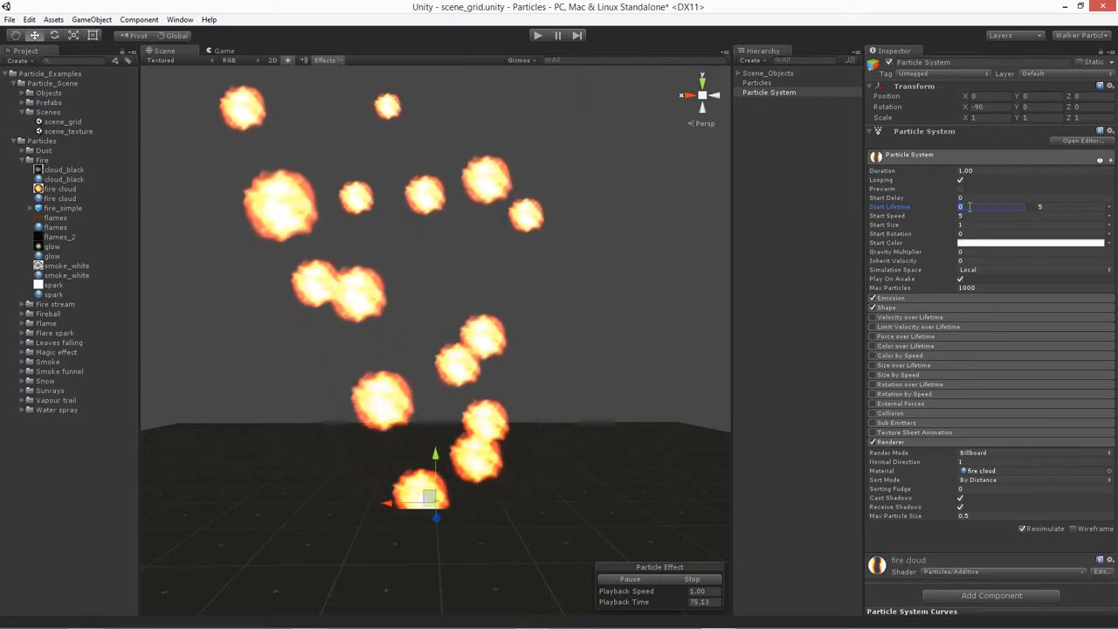
type("0.5")
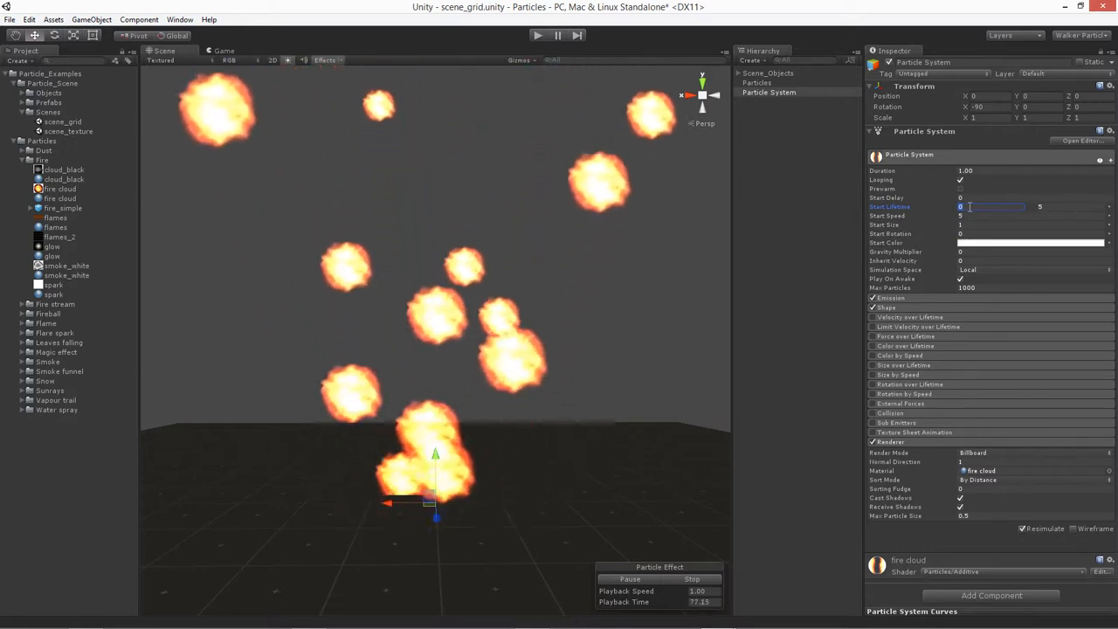
type("2")
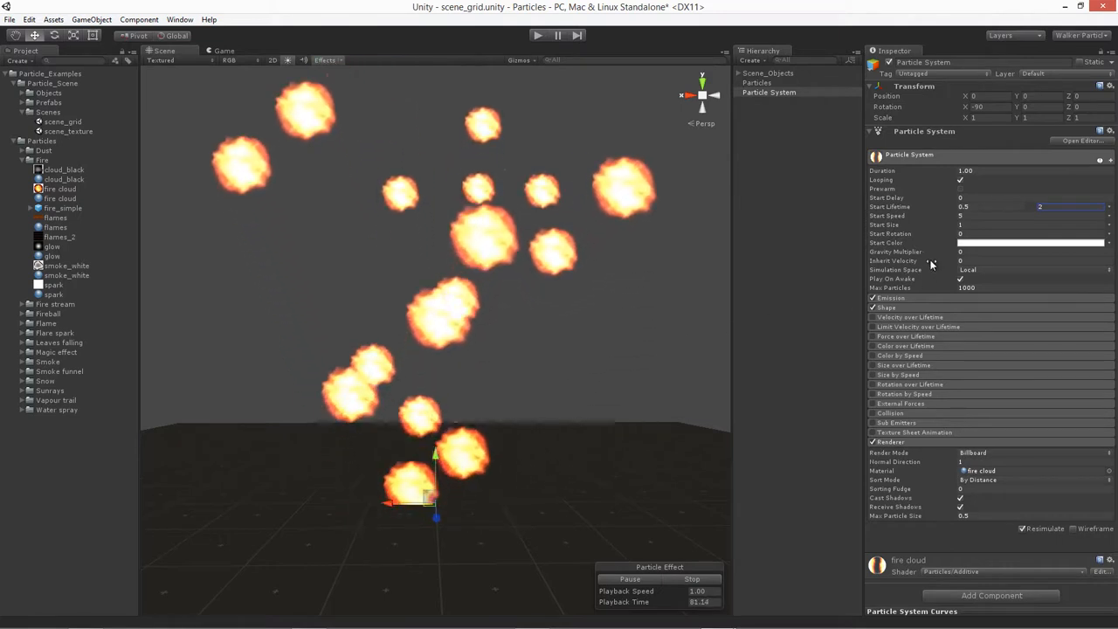
- Make the start speed random between the constants 0.1 and 0.4
left_click(885, 216)
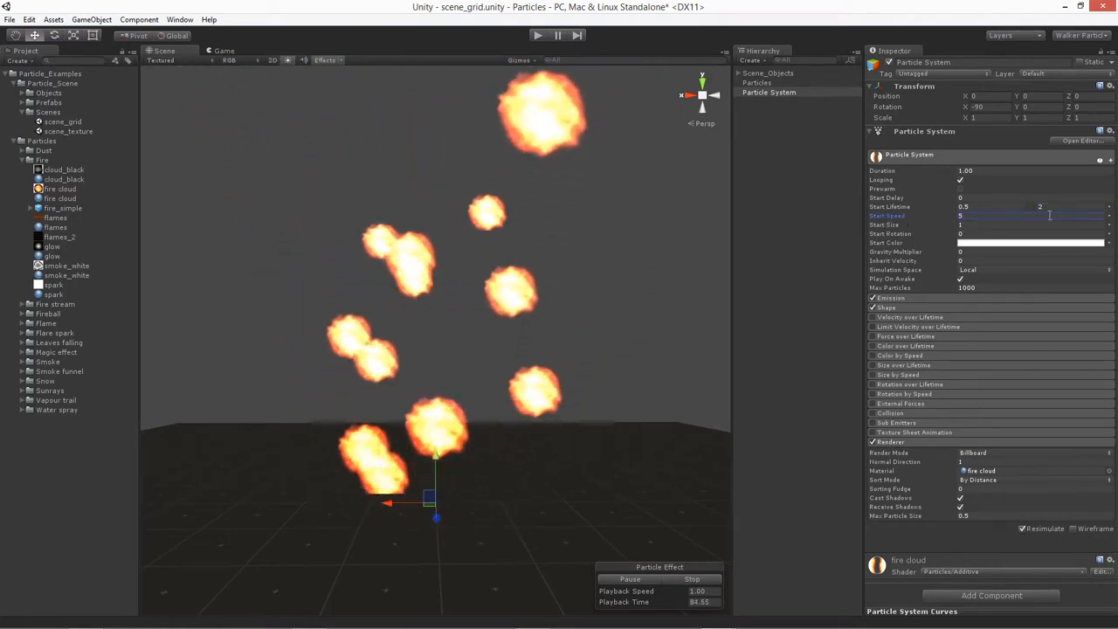
left_click(1108, 215)
left_click(1090, 255)
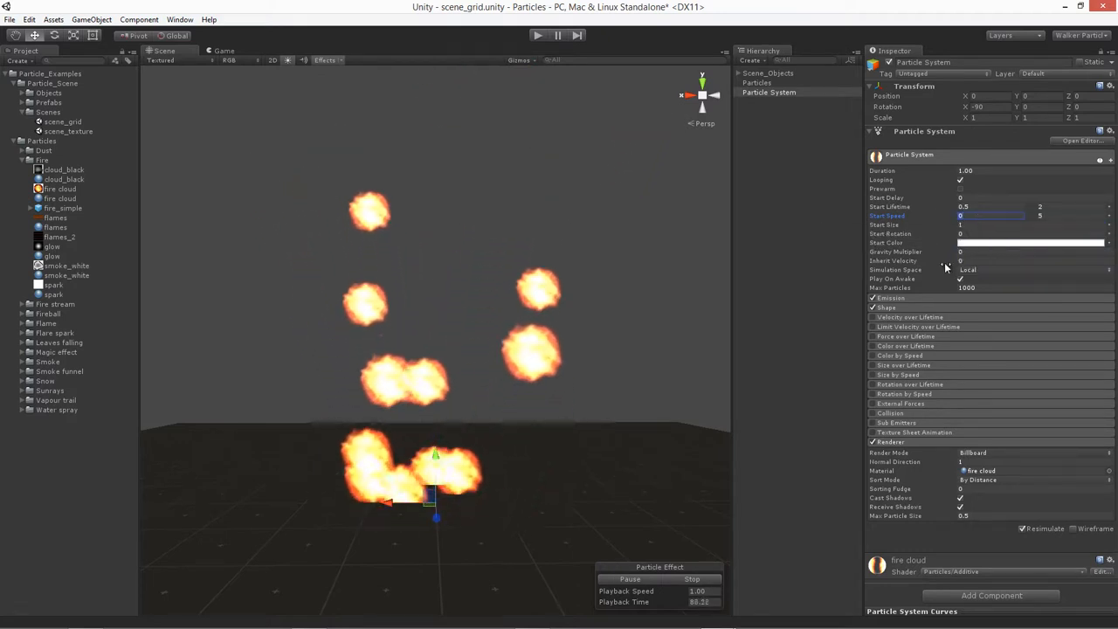
type(".1")
key("Tab")
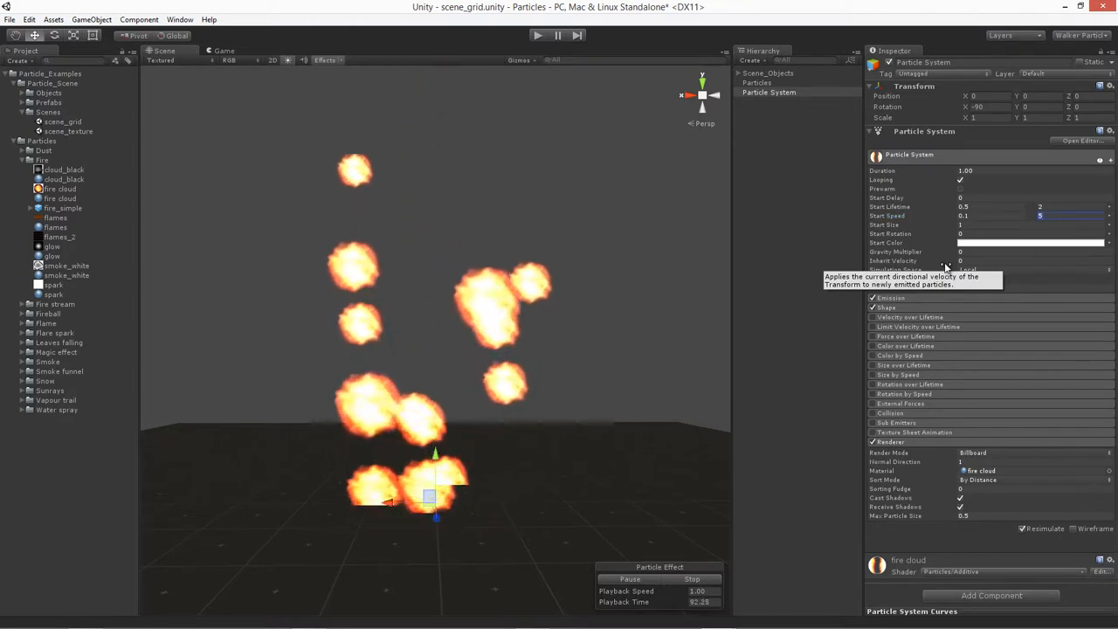
type(".3")
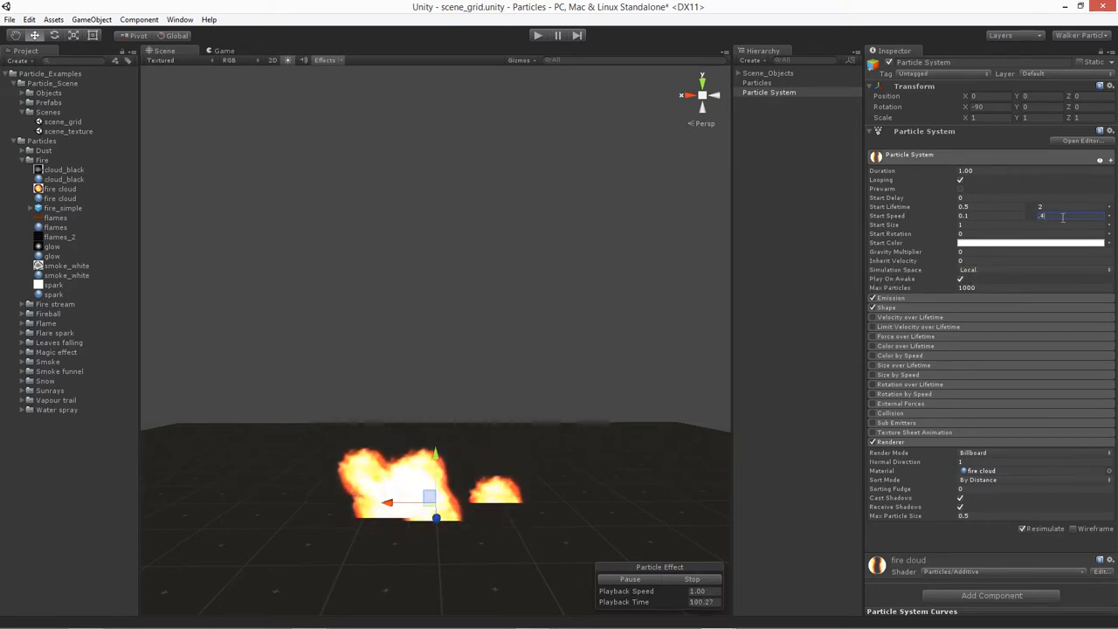
- Make the start size random between the constants 0.5 and 1.25
left_click_drag(533, 367, 534, 343)
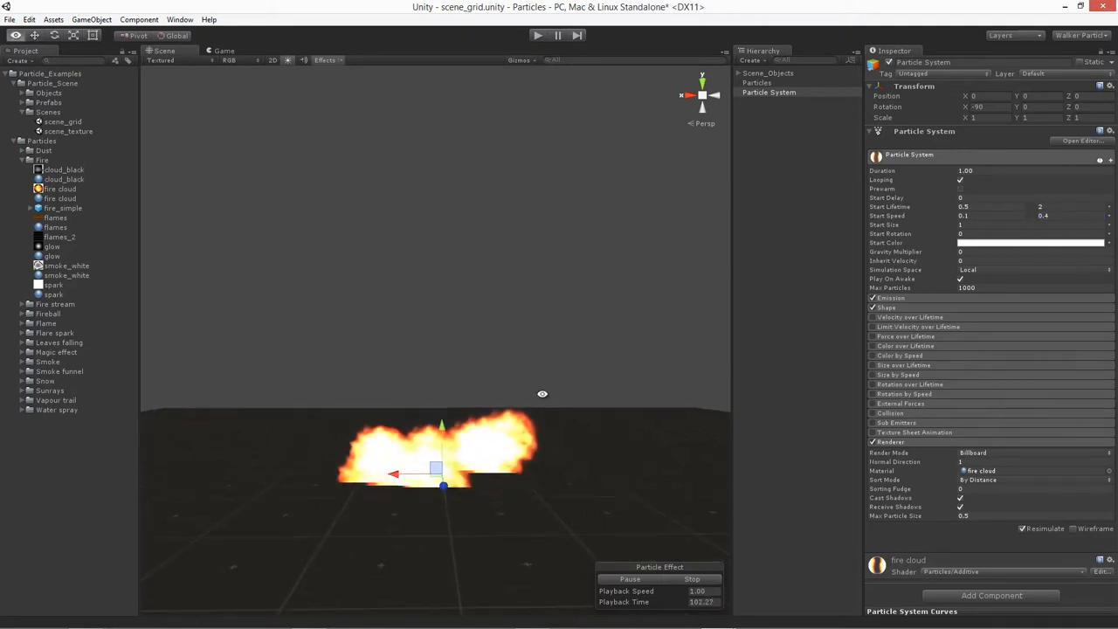
left_click_drag(541, 394, 512, 425, "alt")
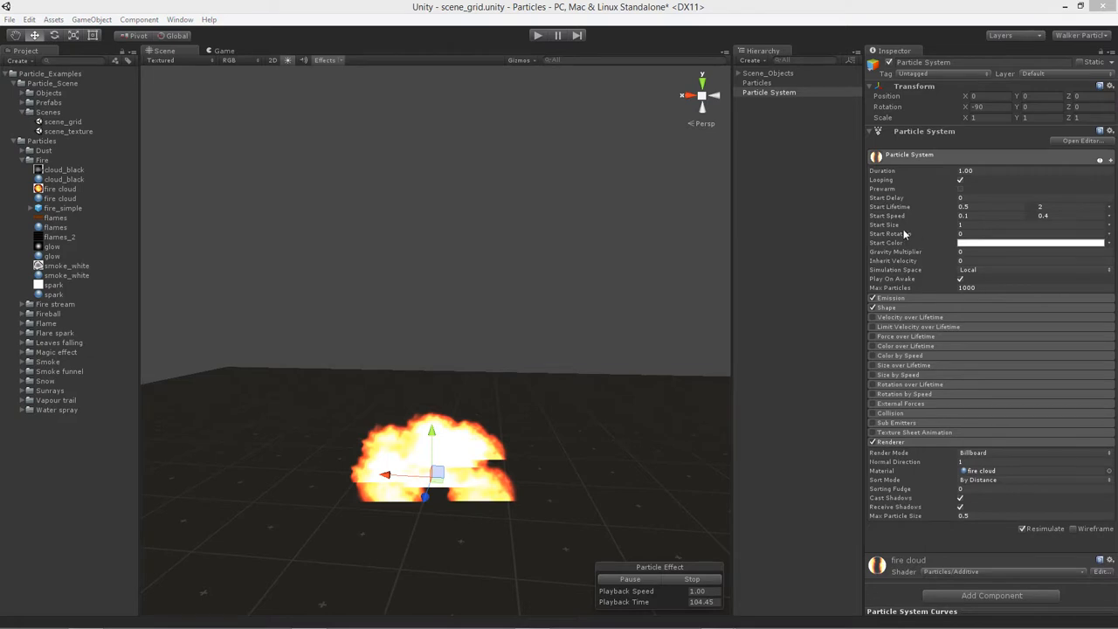
left_click(1109, 225)
left_click(1041, 264)
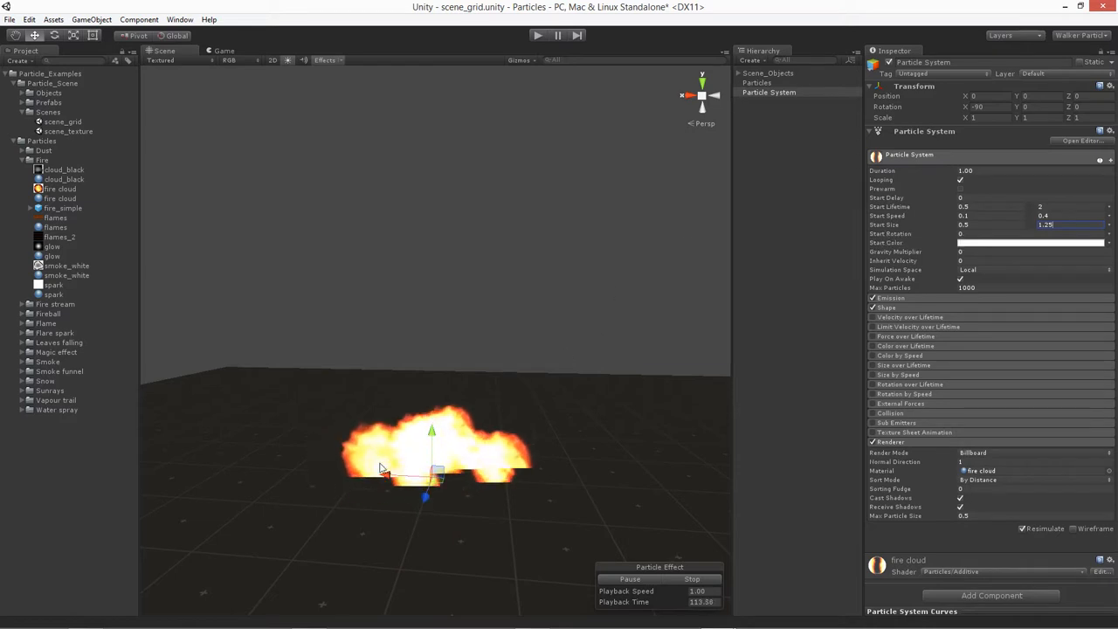
- Make the start rotation random between the constants 0 and 360
left_click_drag(397, 456, 422, 449, "alt")
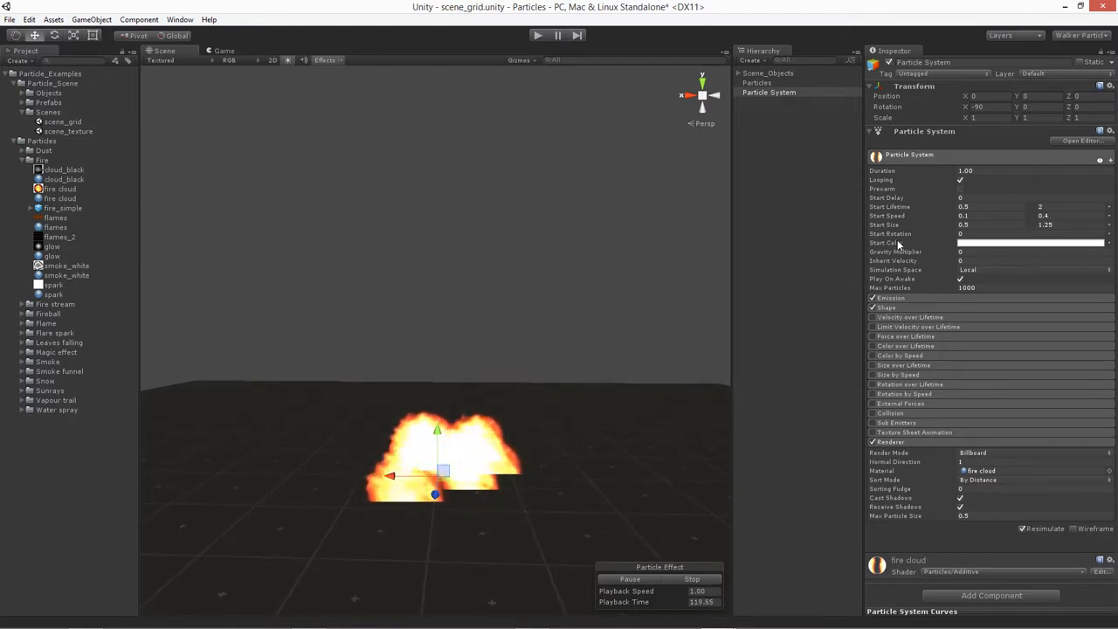
left_click(1111, 238)
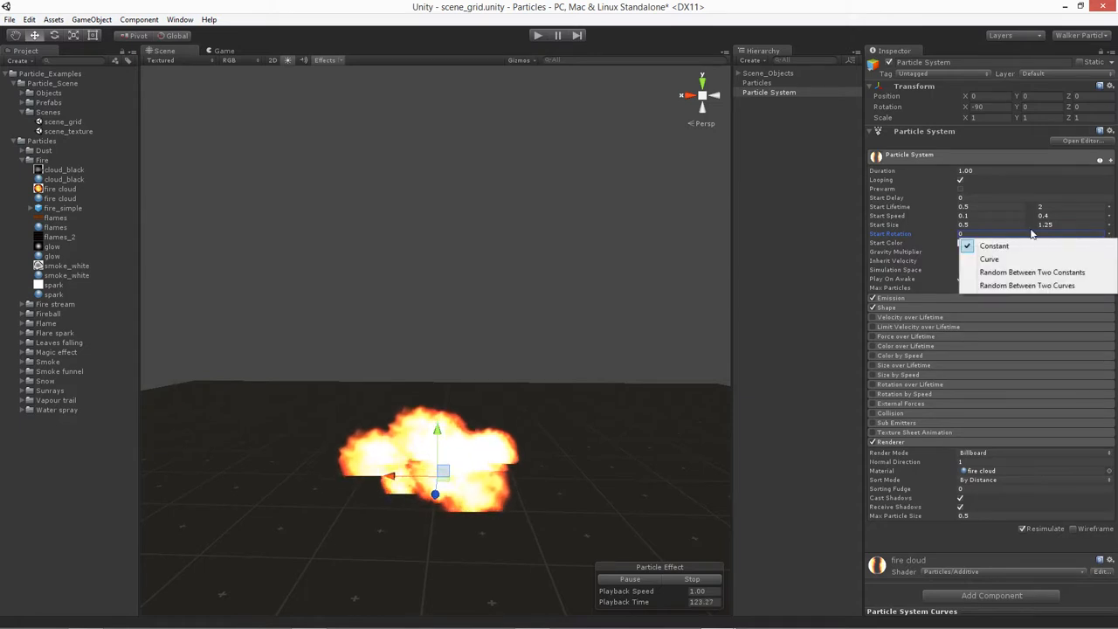
left_click(1005, 271)
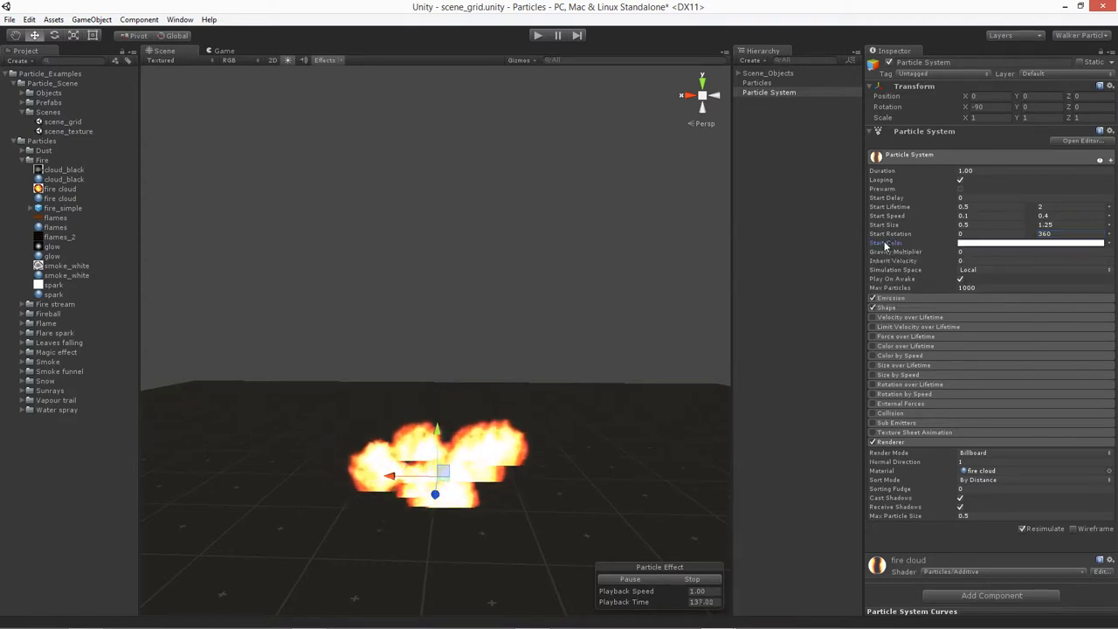
- Make the particles' start color semi-transparent by setting its alpha to 128
left_click(978, 244)
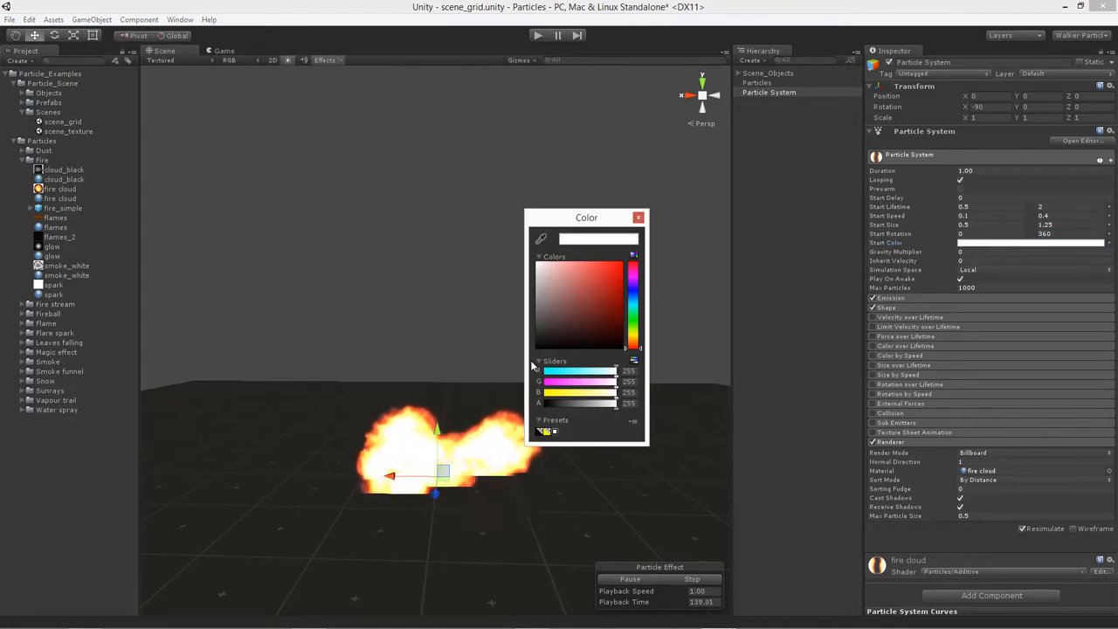
left_click_drag(582, 407, 580, 407)
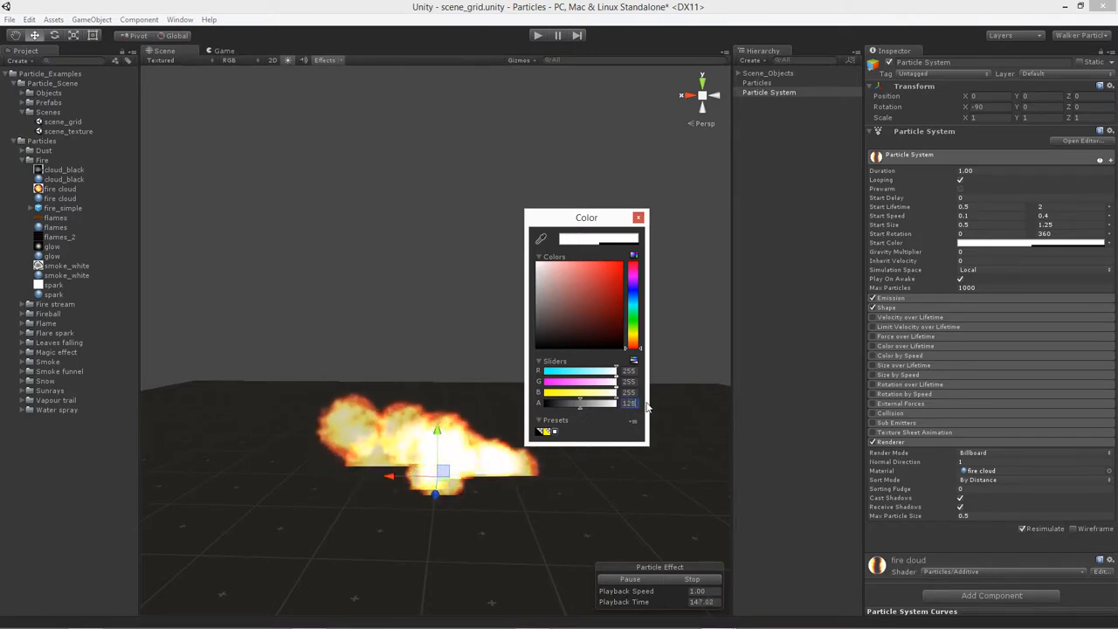
type("28")
left_click_drag(599, 218, 601, 211)
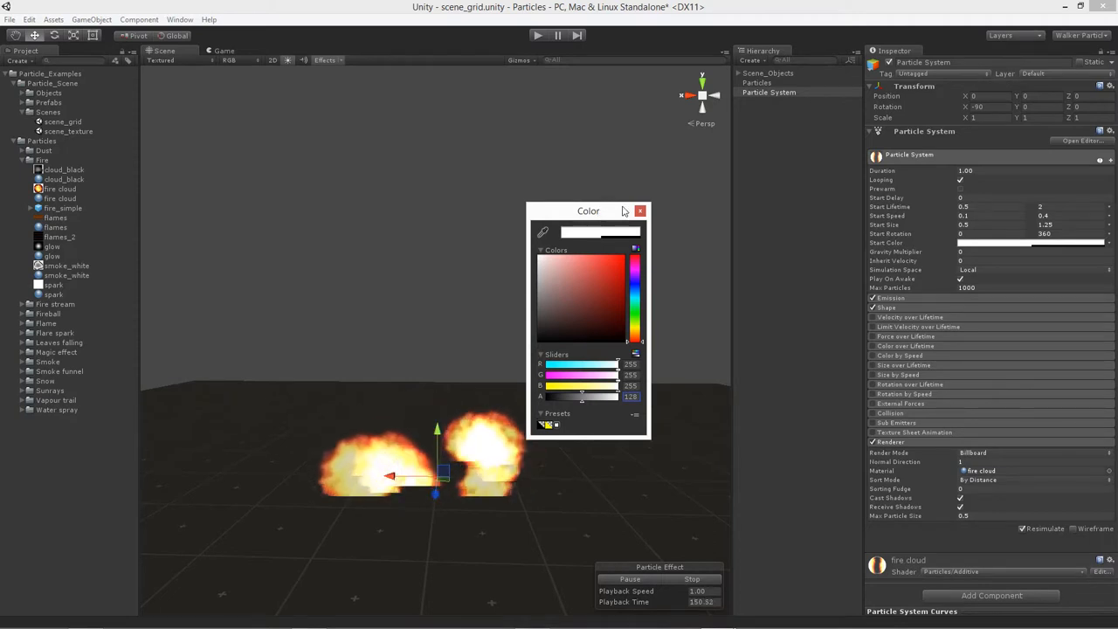
left_click(639, 211)
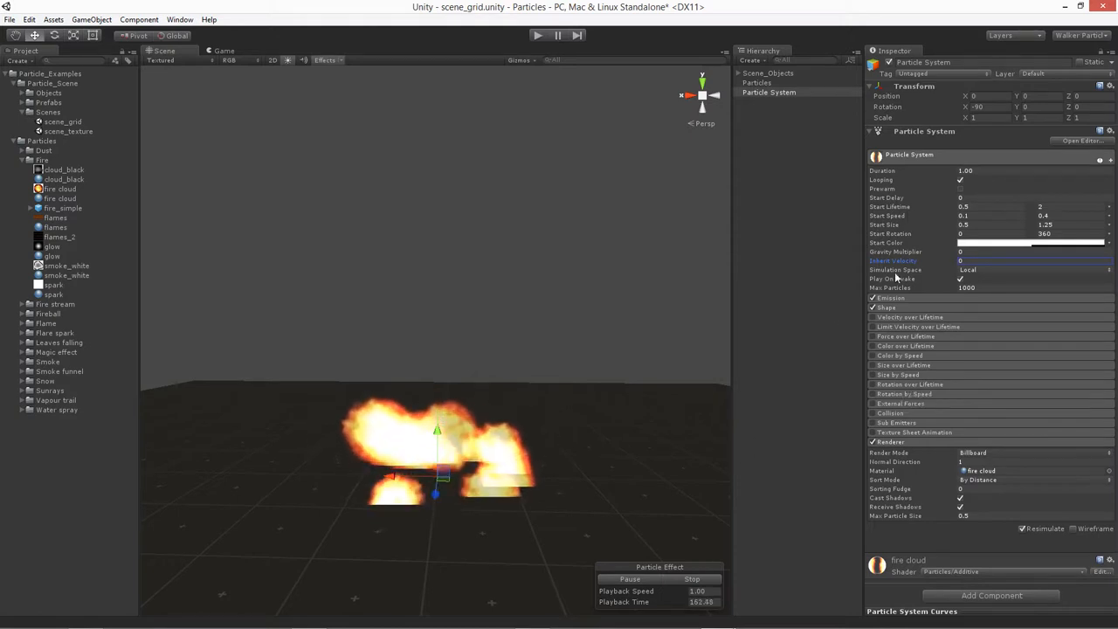
- Keep the simulation space at Local and set the maximum number of particles to 100
left_click(993, 271)
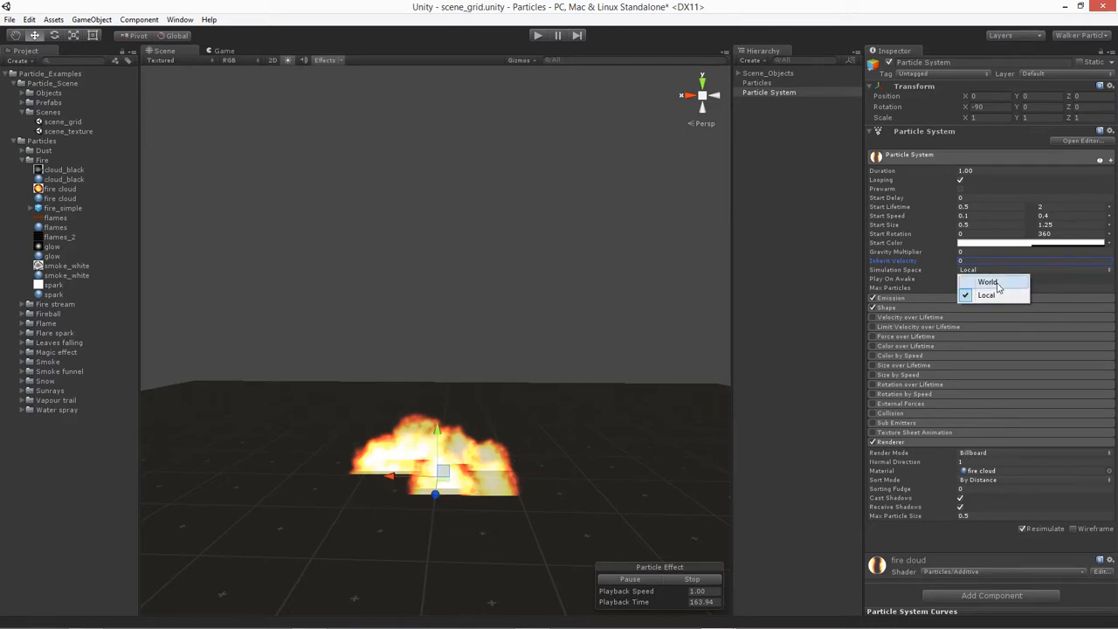
left_click(897, 273)
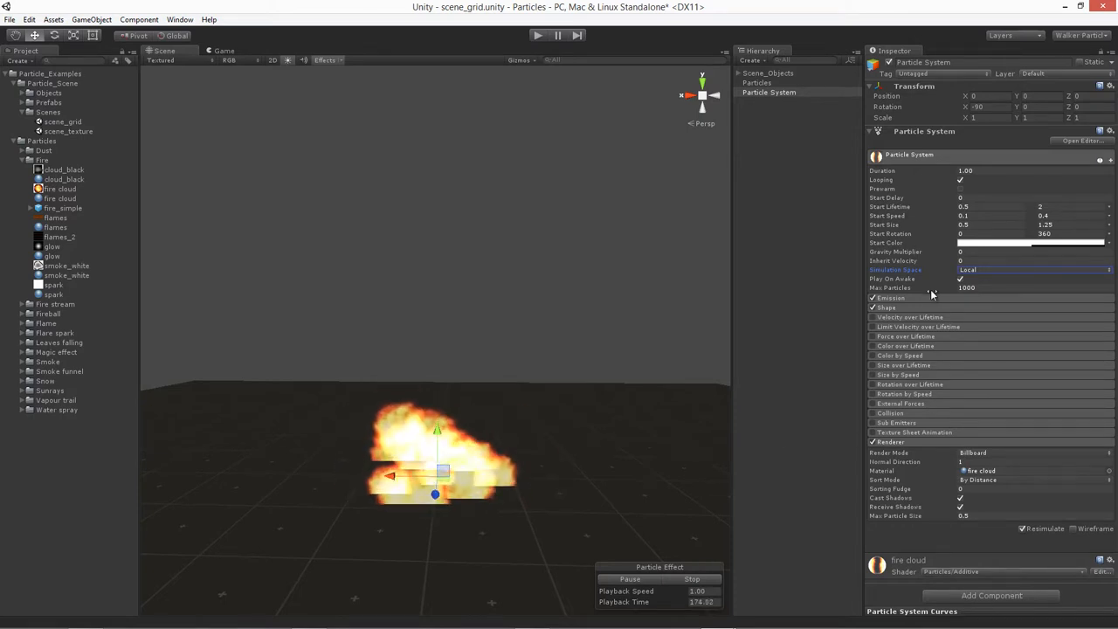
left_click(981, 289)
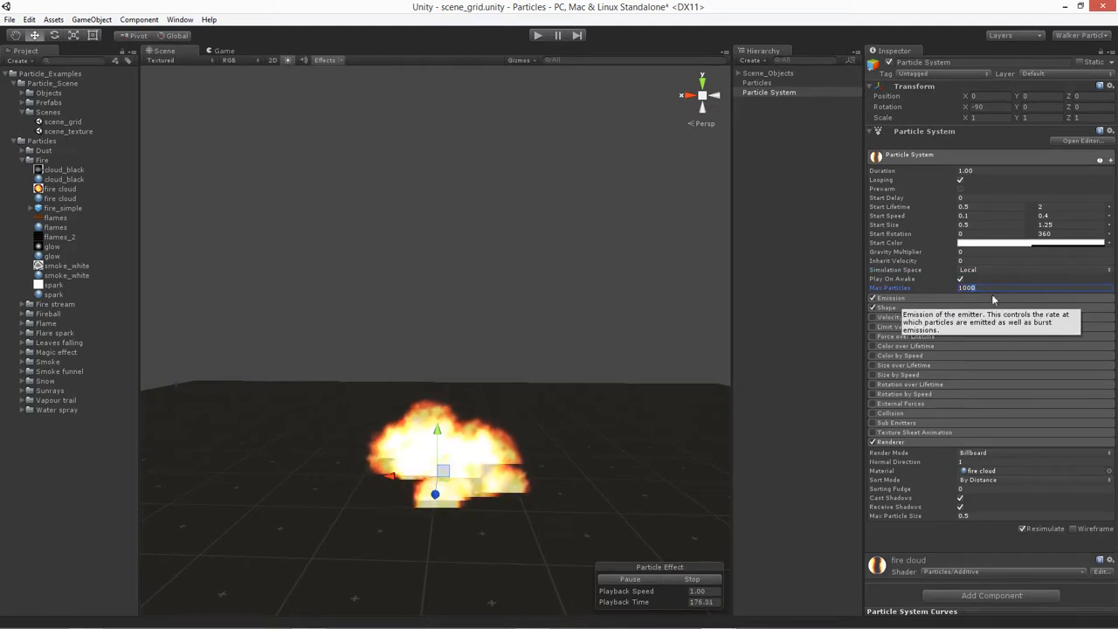
type("100")
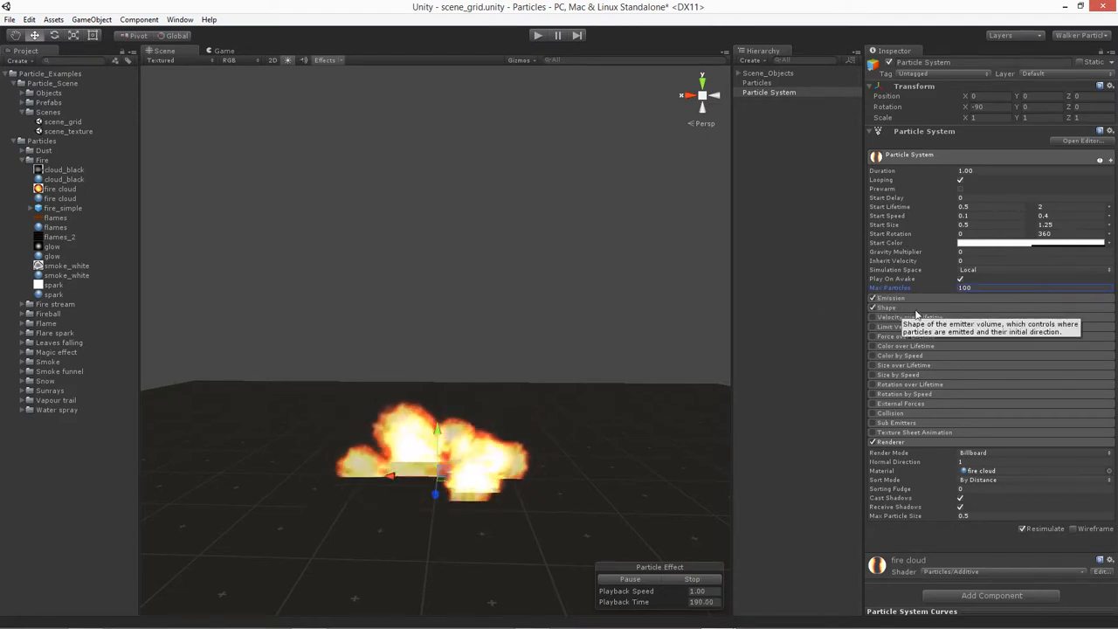
- Set the emission rate to 13 and the cone emitter's radius to 0.05
left_click(915, 309)
left_click(910, 299)
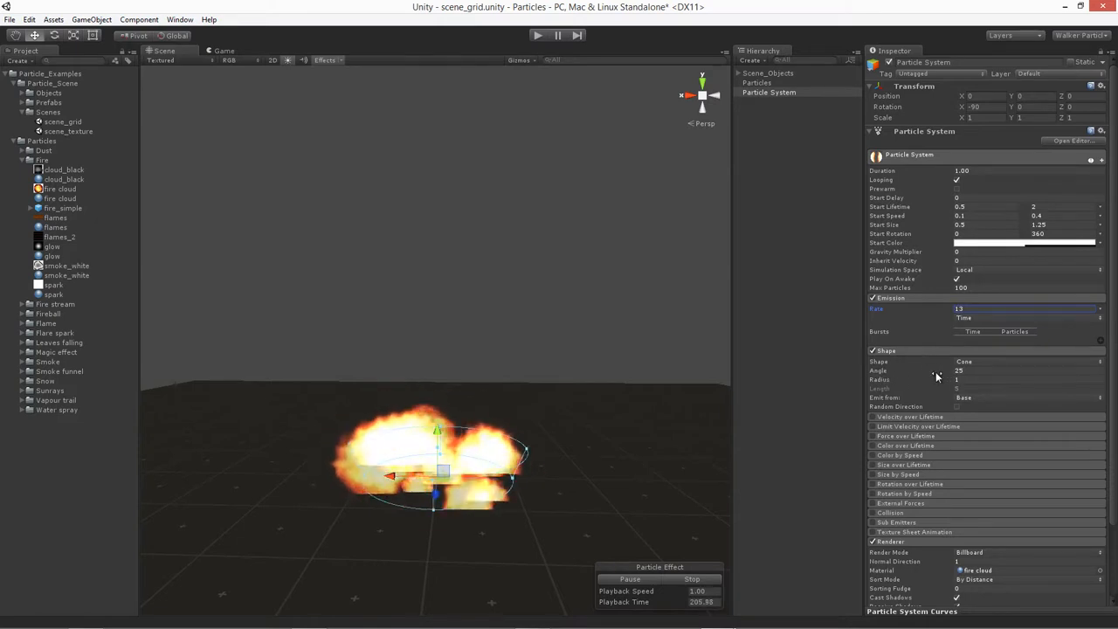
left_click_drag(689, 392, 719, 439, "alt")
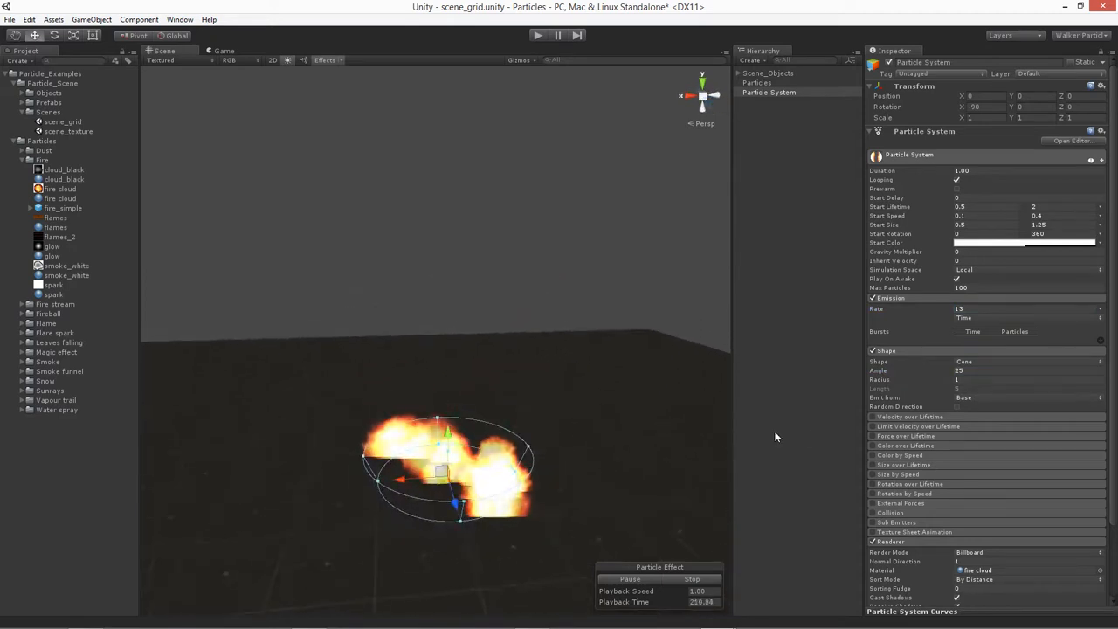
left_click_drag(883, 381, 879, 381)
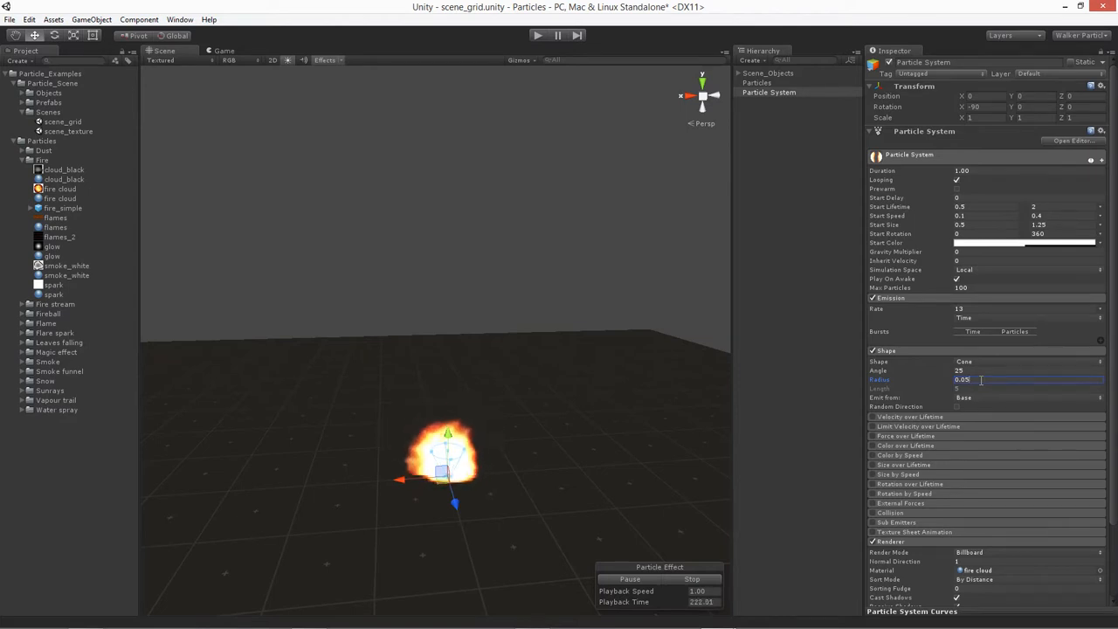
scroll(389, 392, "up", 5)
left_click_drag(392, 387, 450, 344, "alt")
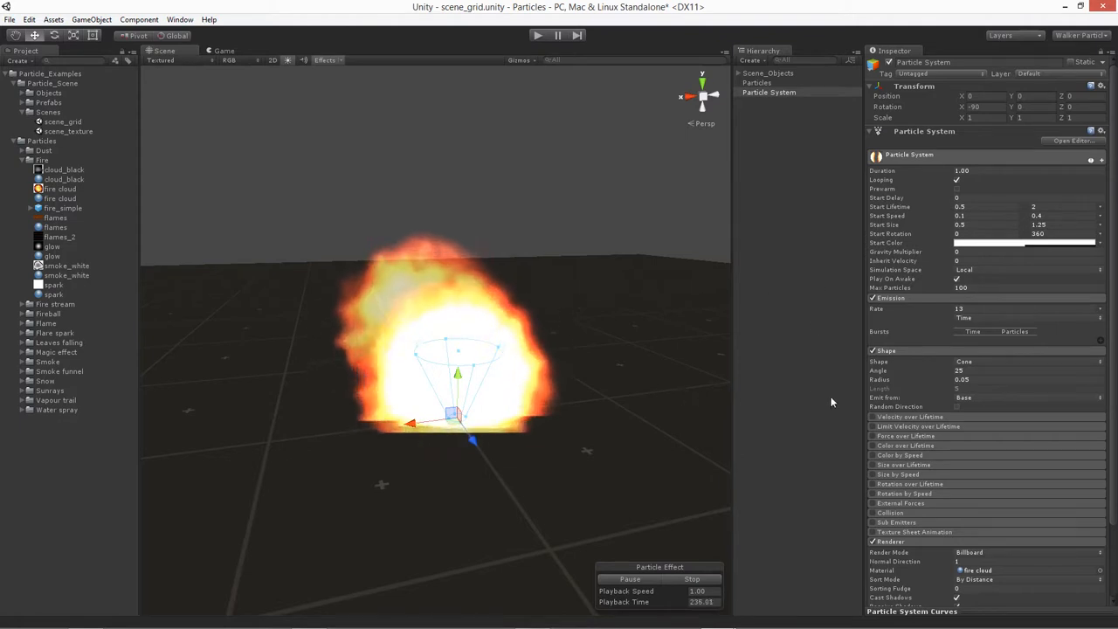
- Enable Force over Lifetime on the particle system and set its space to World
scroll(934, 374, "down", 3)
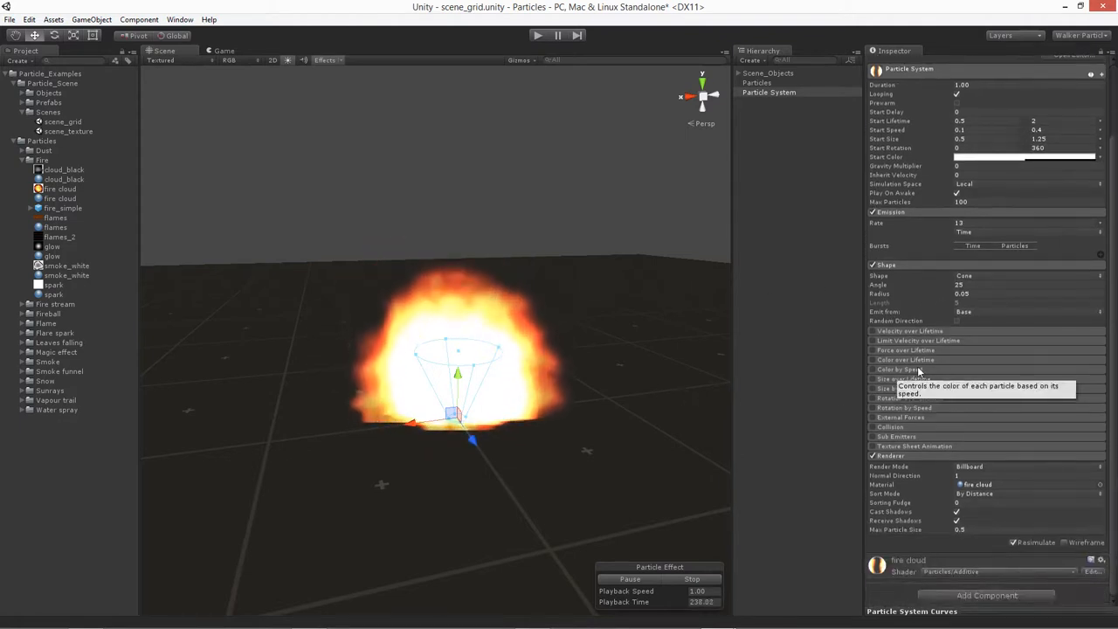
left_click(892, 351)
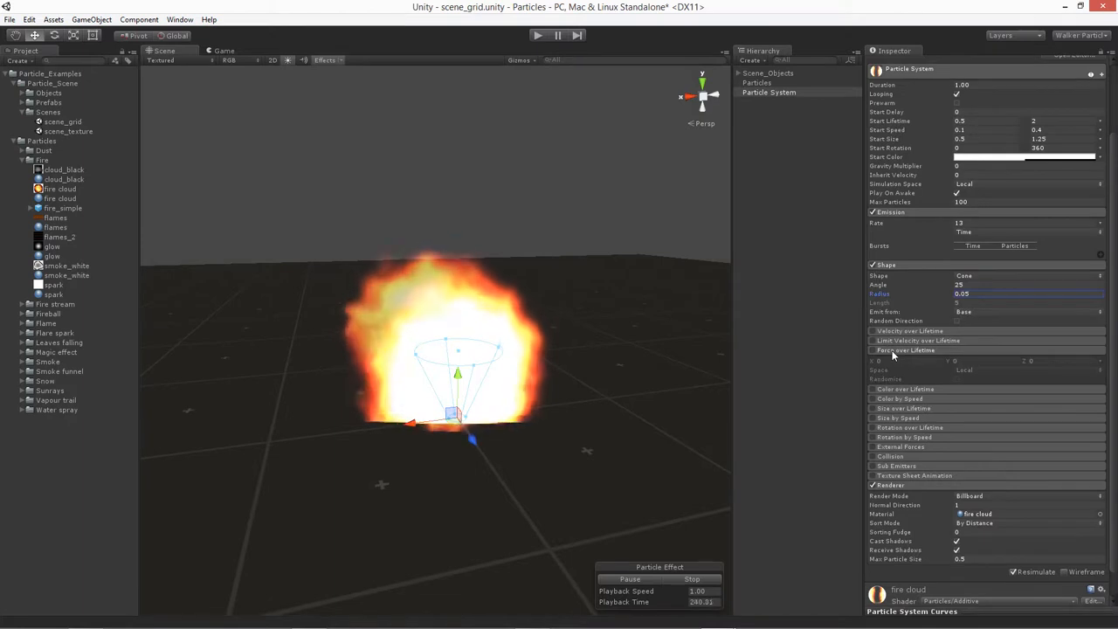
left_click(872, 350)
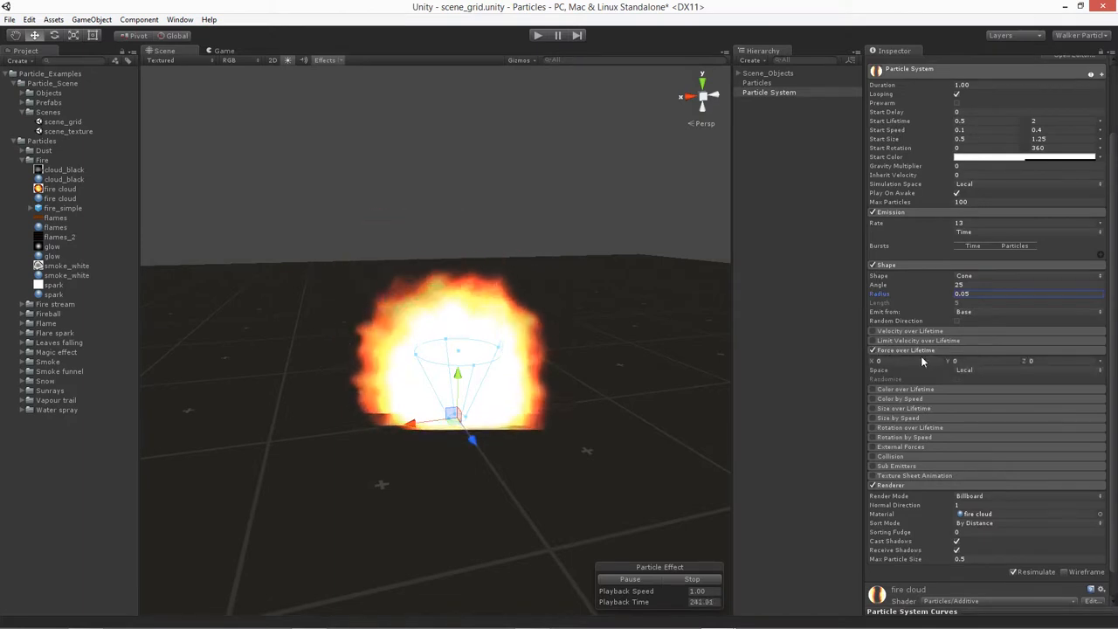
left_click(994, 360)
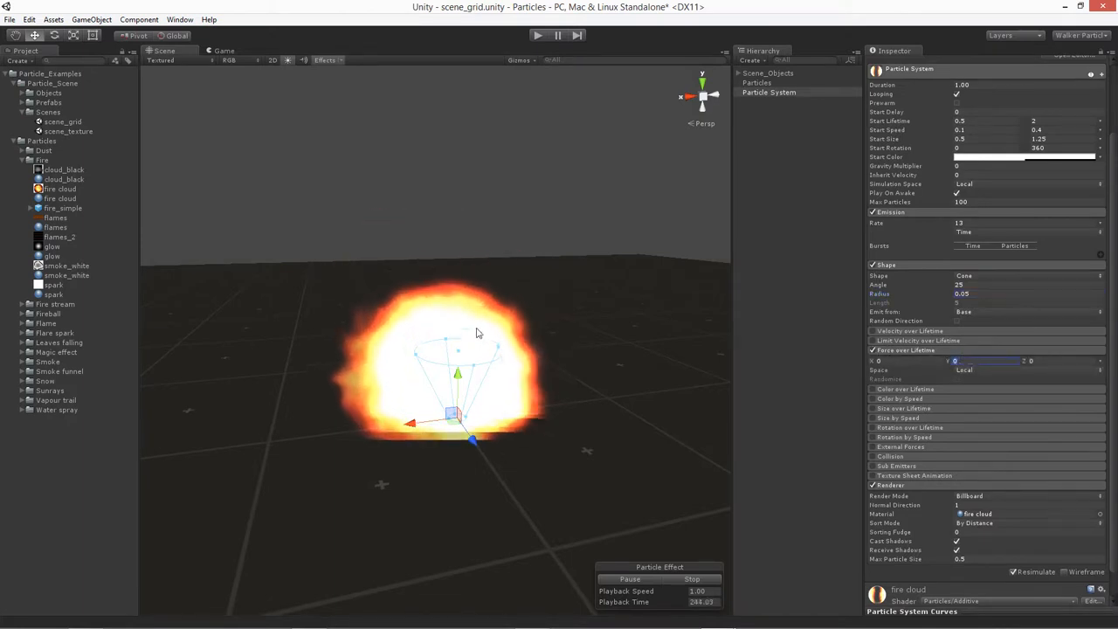
left_click(980, 370)
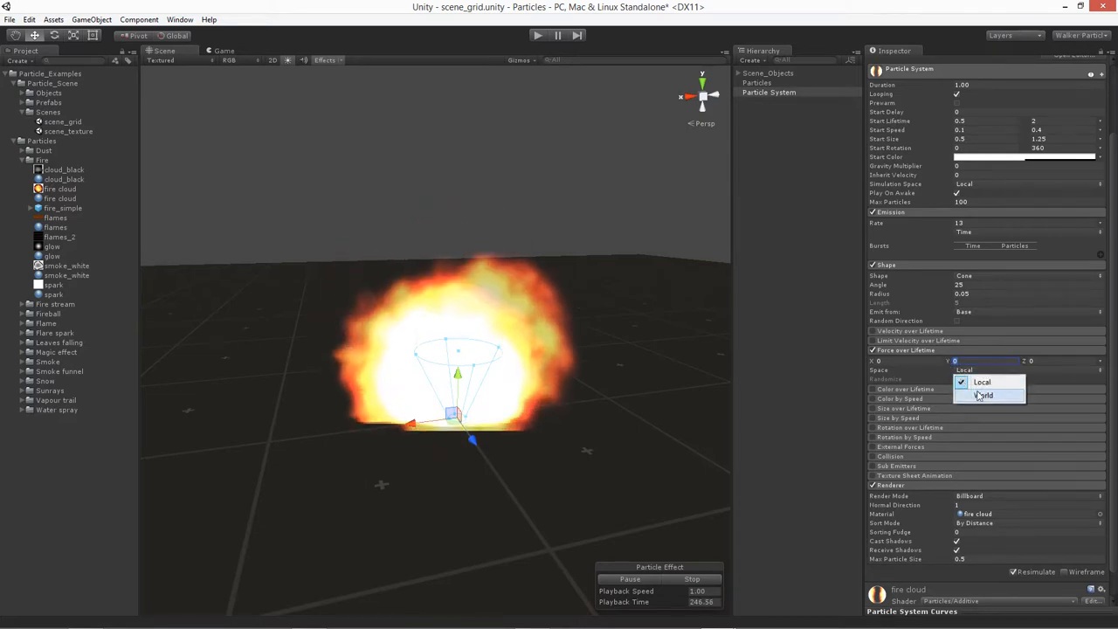
left_click(981, 394)
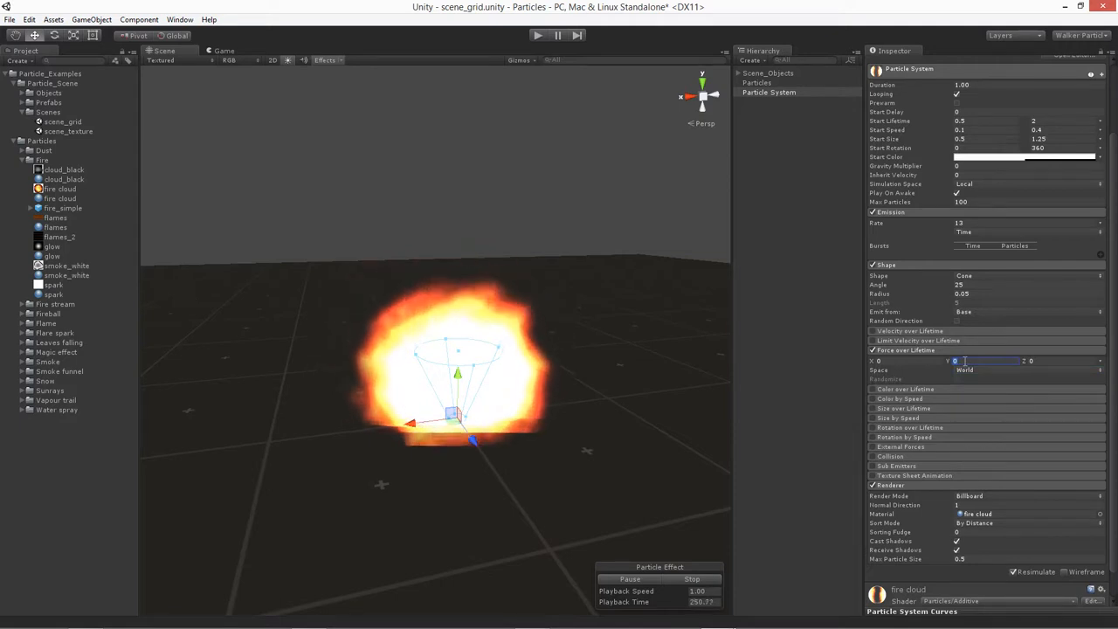
- Set the Y value of the force over lifetime to 0.25
type(".")
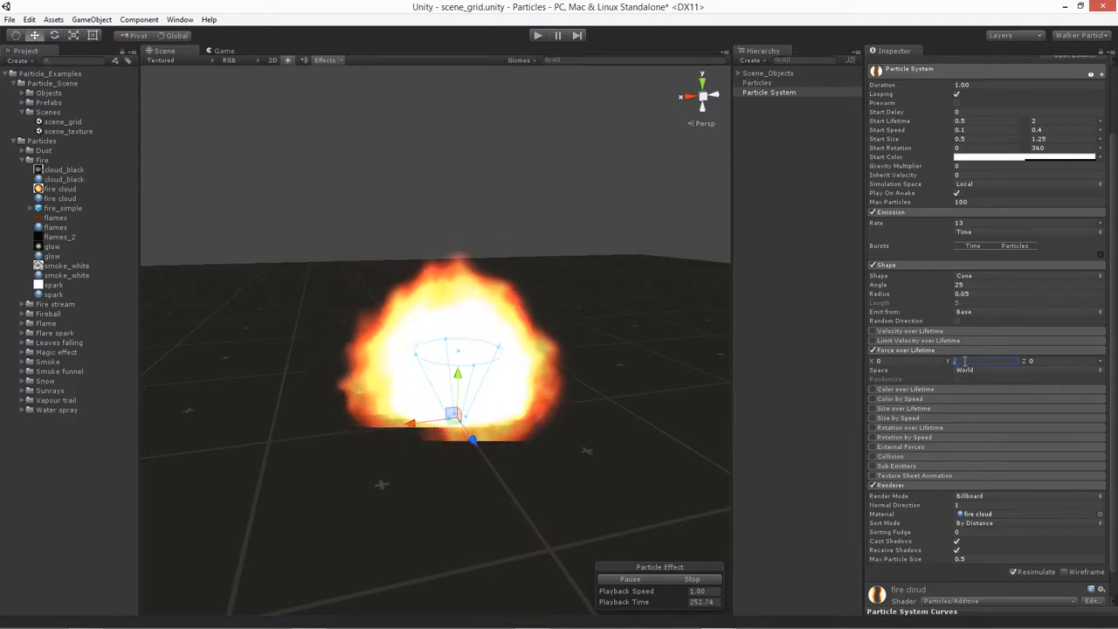
type("2")
key("BackSpace")
type("3")
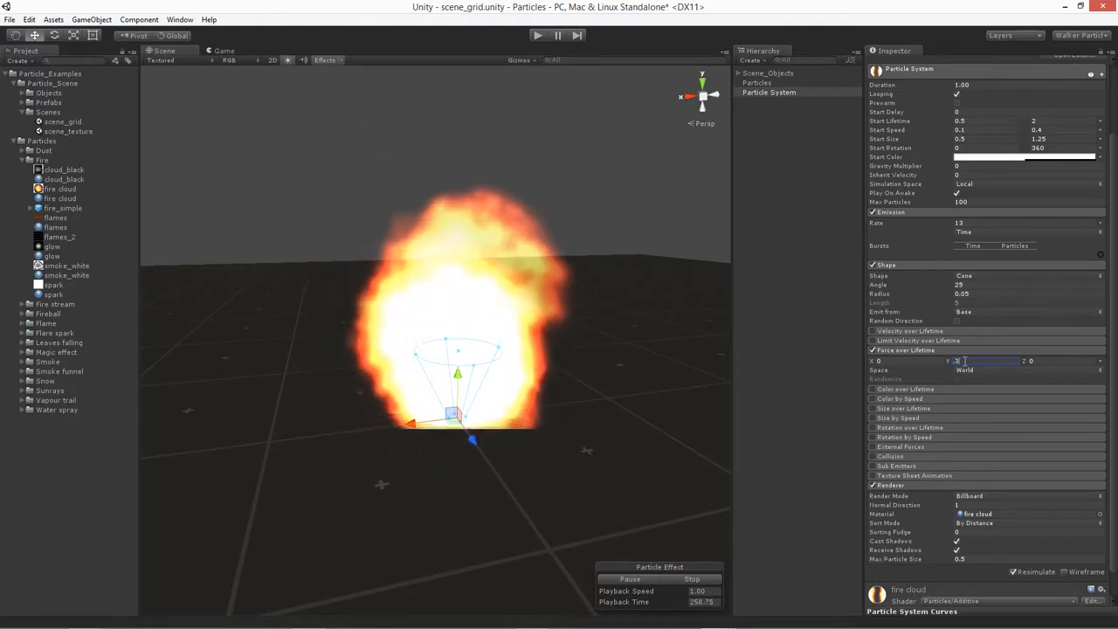
key("BackSpace")
type("25")
key("Return")
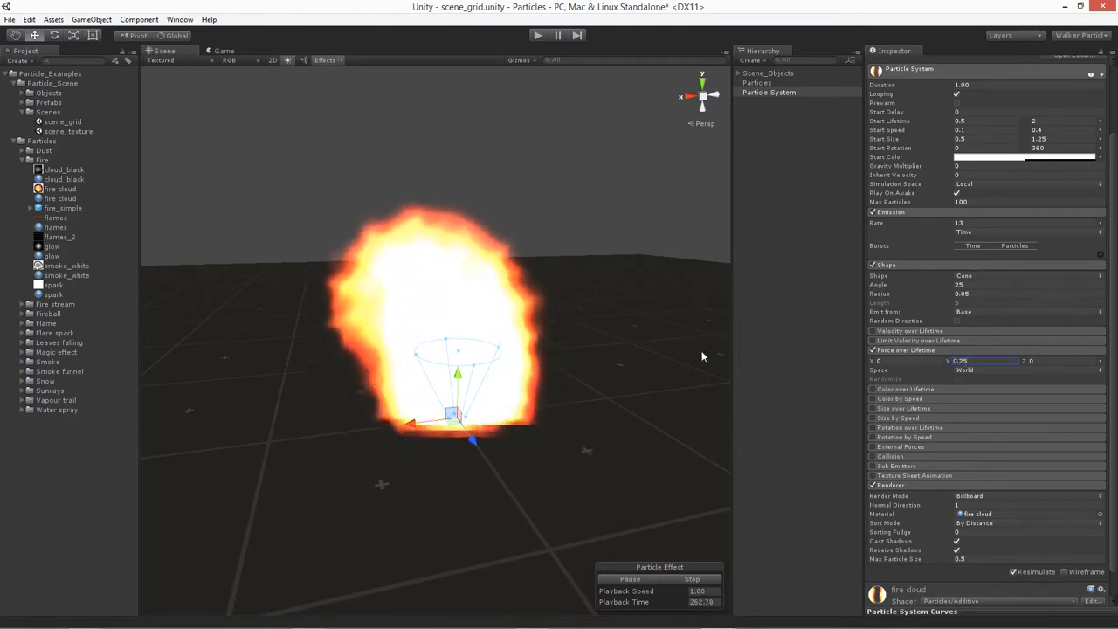
- Enable Color over Lifetime on the particle system
scroll(524, 280, "down", 3)
middle_click_drag(524, 281, 519, 340)
scroll(519, 343, "down", 2)
left_click_drag(498, 355, 474, 341, "alt")
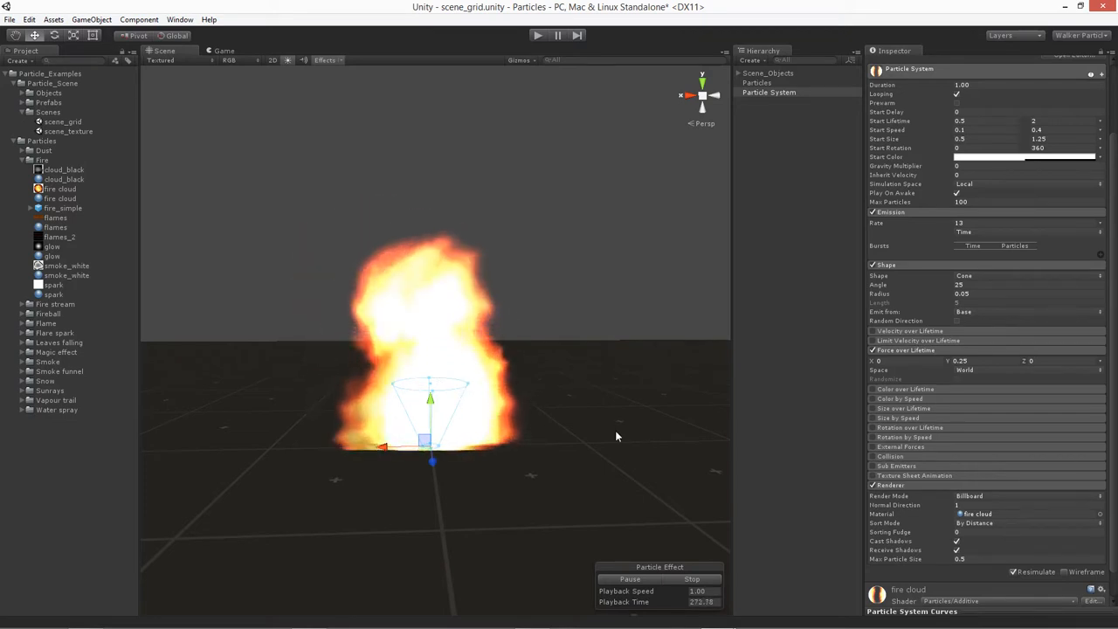
left_click(871, 389)
left_click(871, 388)
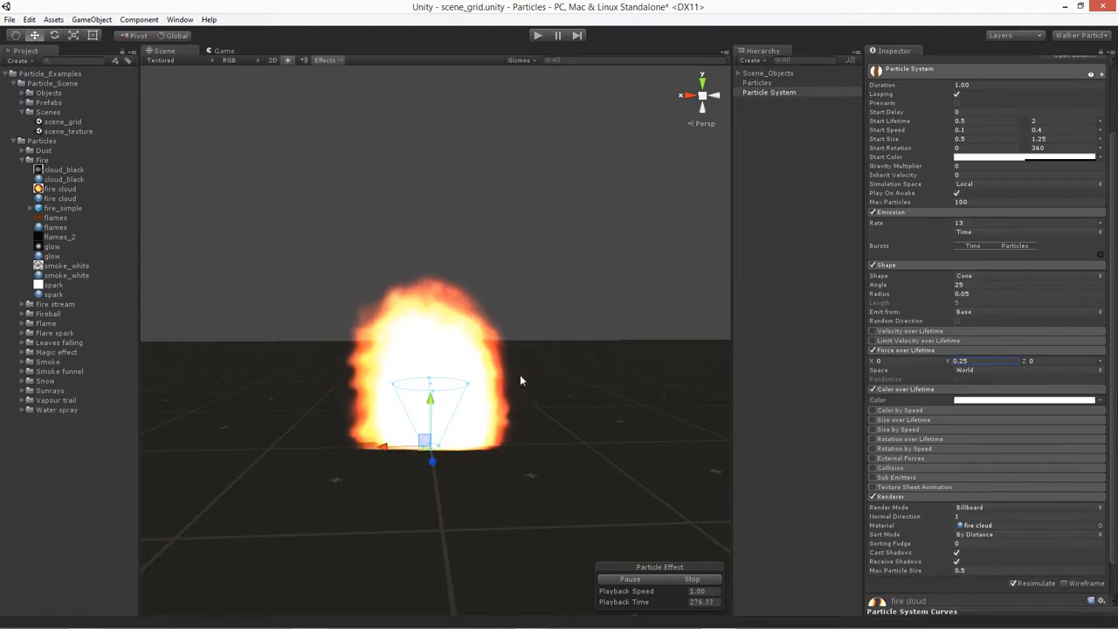
- Set the lifetime color gradient's alpha to 0 at both ends, 190 at 25.9% and about 80 at 73.5%
left_click(977, 400)
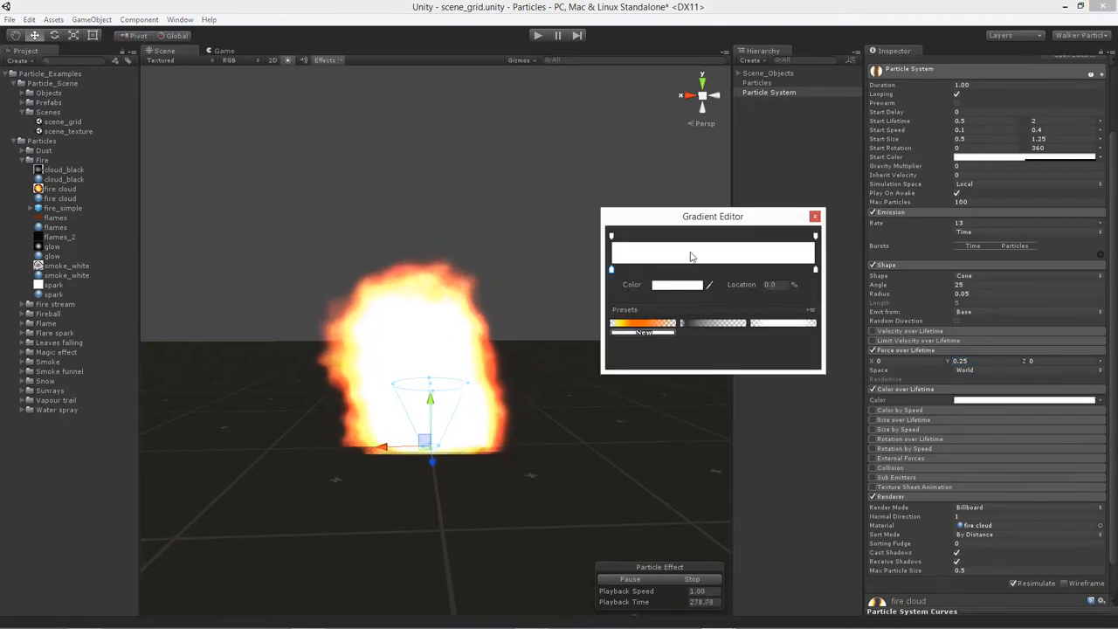
left_click_drag(703, 225, 712, 225)
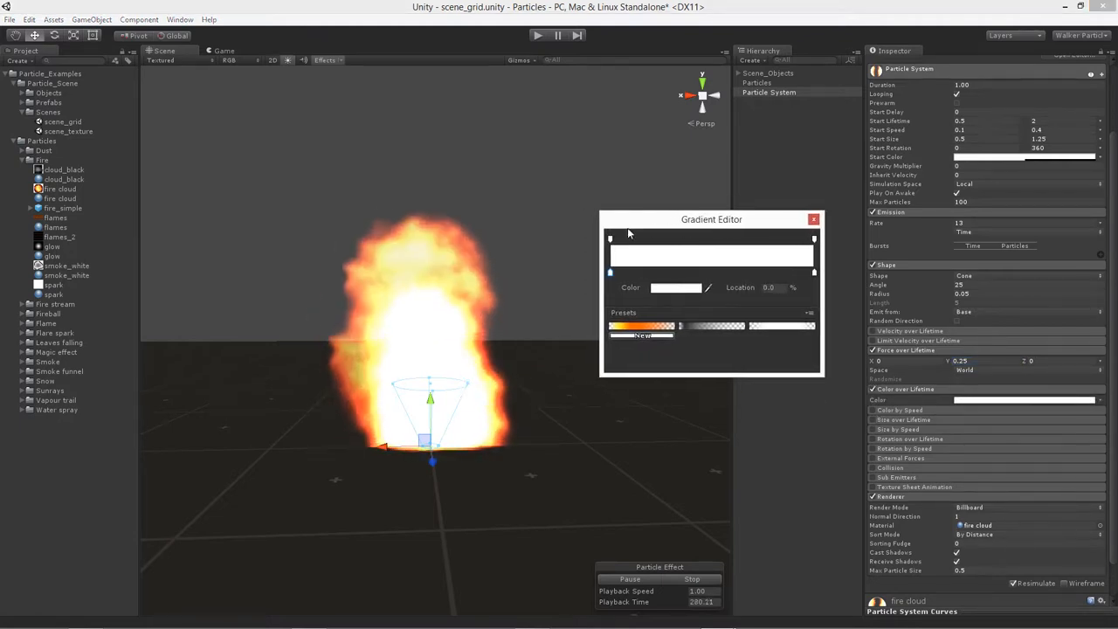
left_click(611, 239)
left_click_drag(711, 290, 651, 290)
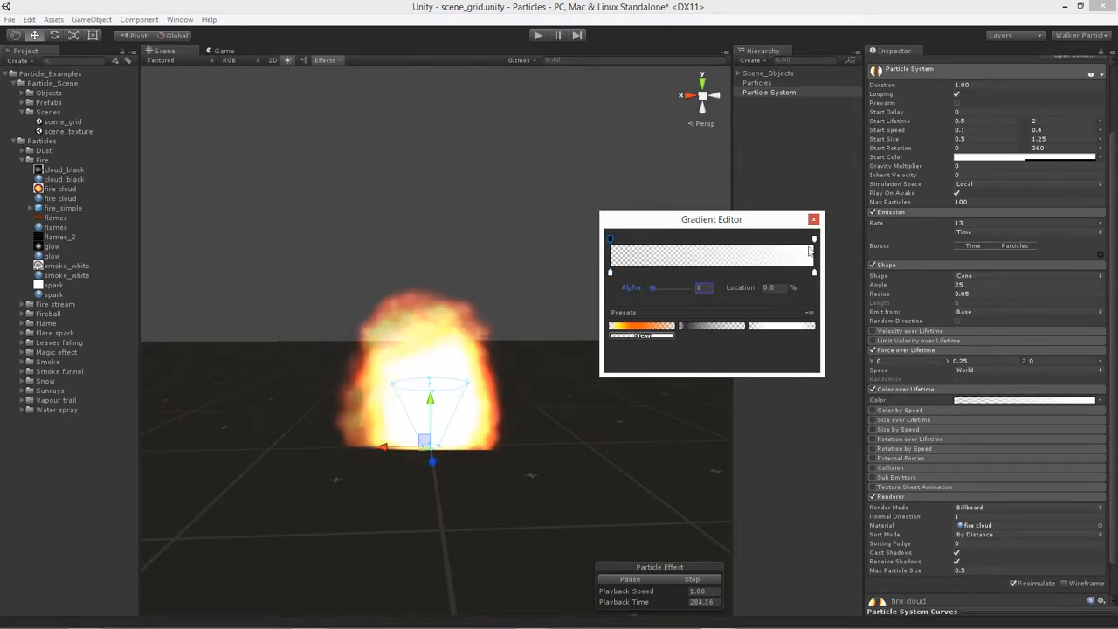
left_click(813, 238)
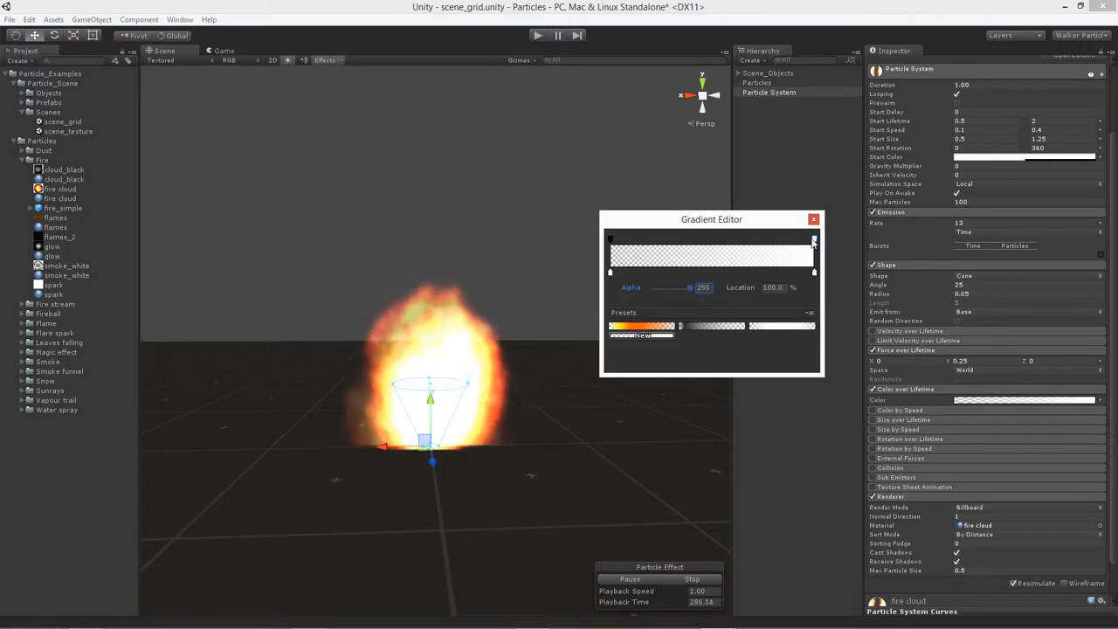
left_click_drag(692, 288, 651, 291)
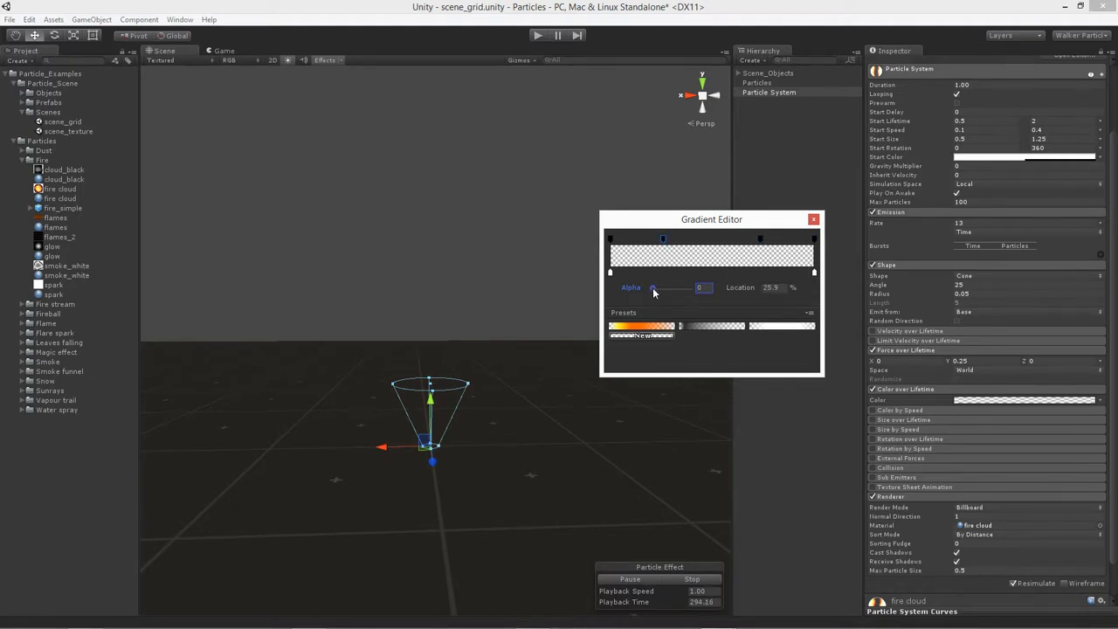
left_click_drag(676, 287, 682, 290)
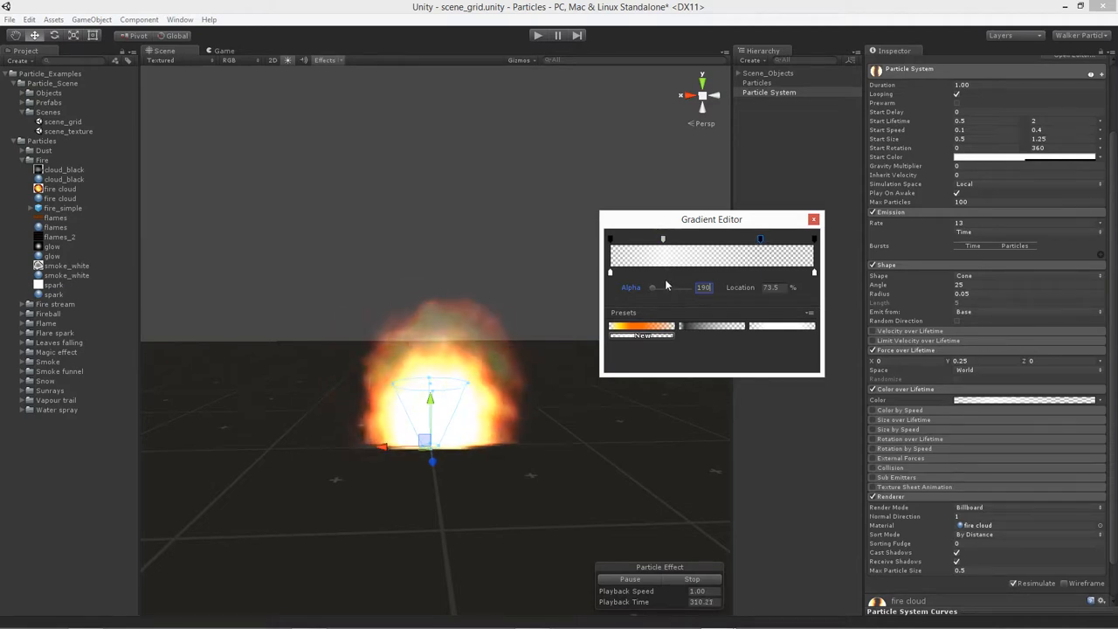
left_click_drag(649, 286, 670, 286)
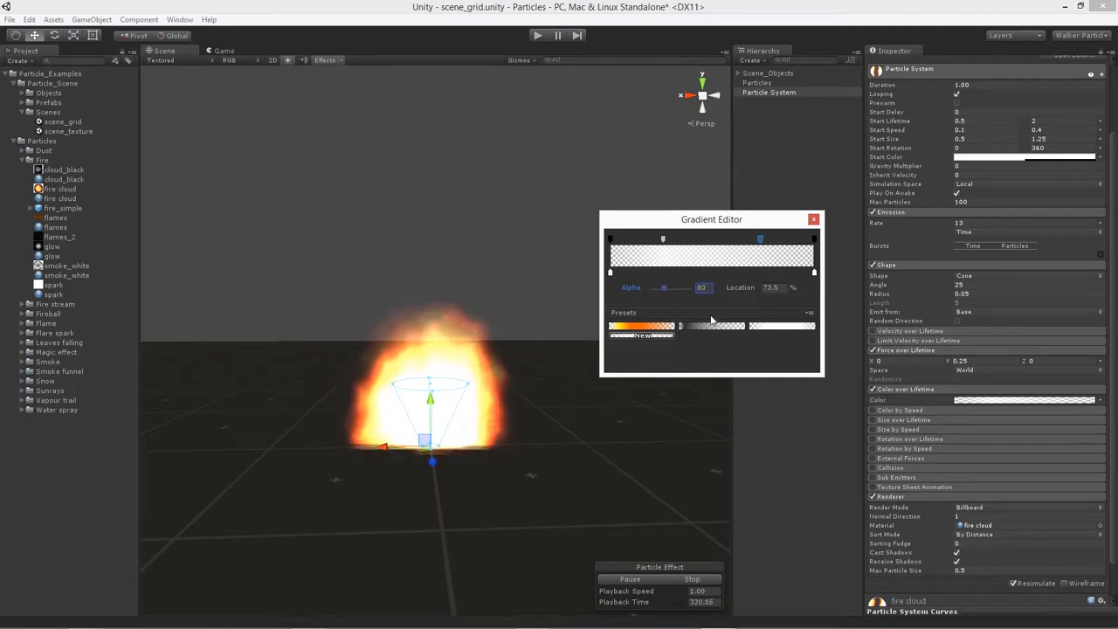
- Add a color key at 25% of the lifetime gradient and give it a dark brown with RGB 69, 57, 41
left_click(660, 273)
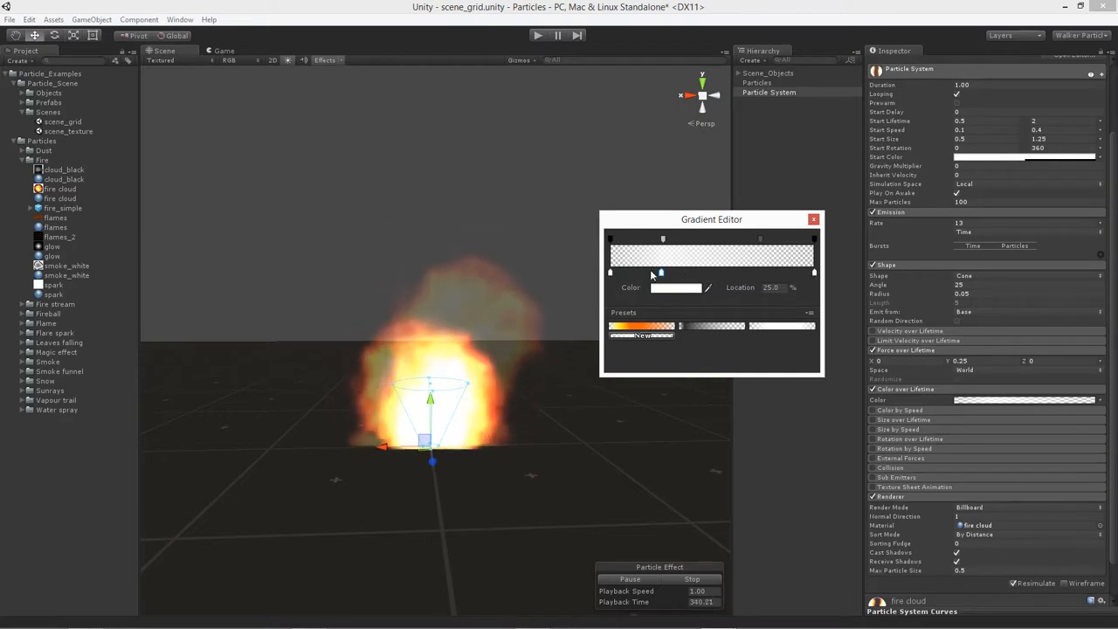
left_click(675, 287)
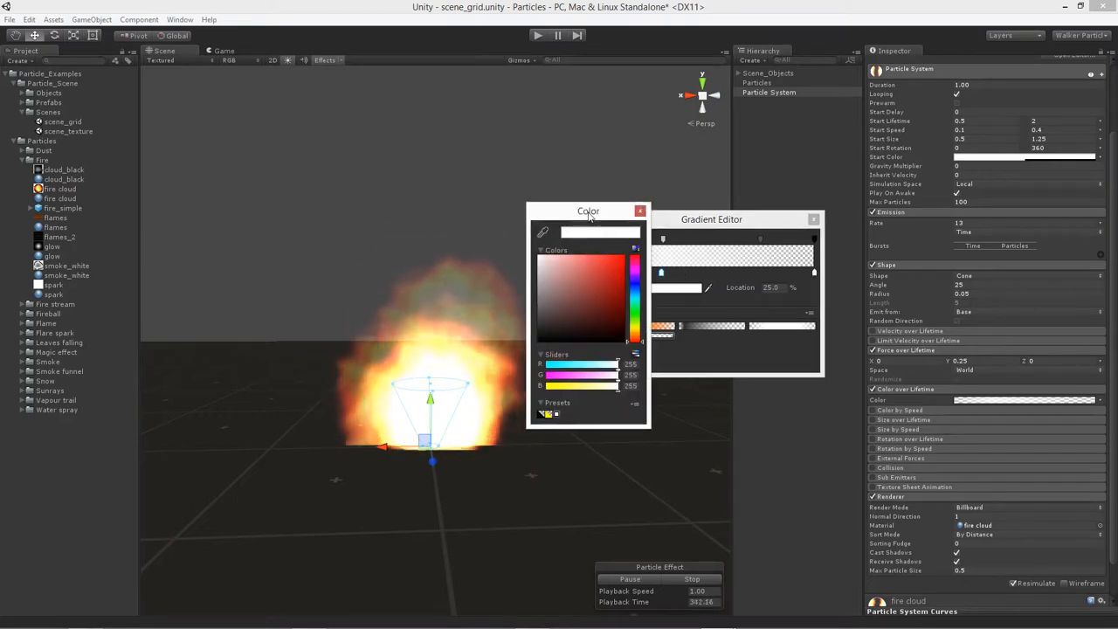
left_click(634, 331)
left_click_drag(634, 332, 634, 335)
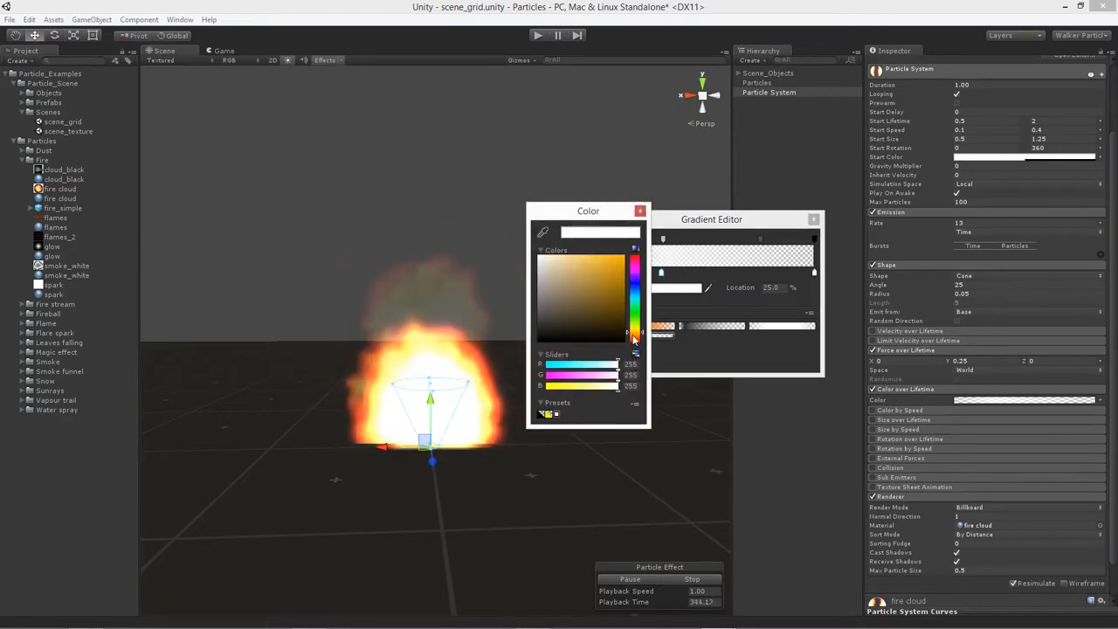
left_click(577, 298)
mouse_move(577, 295)
left_mouse_down()
mouse_move(577, 286)
mouse_move(575, 311)
left_mouse_up()
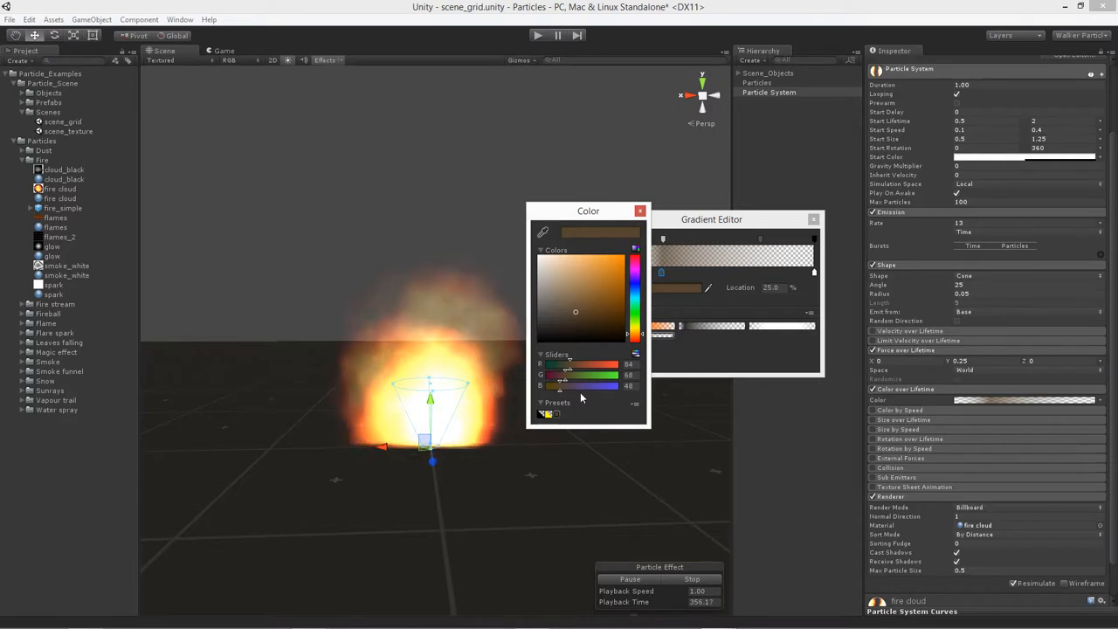
left_click(571, 319)
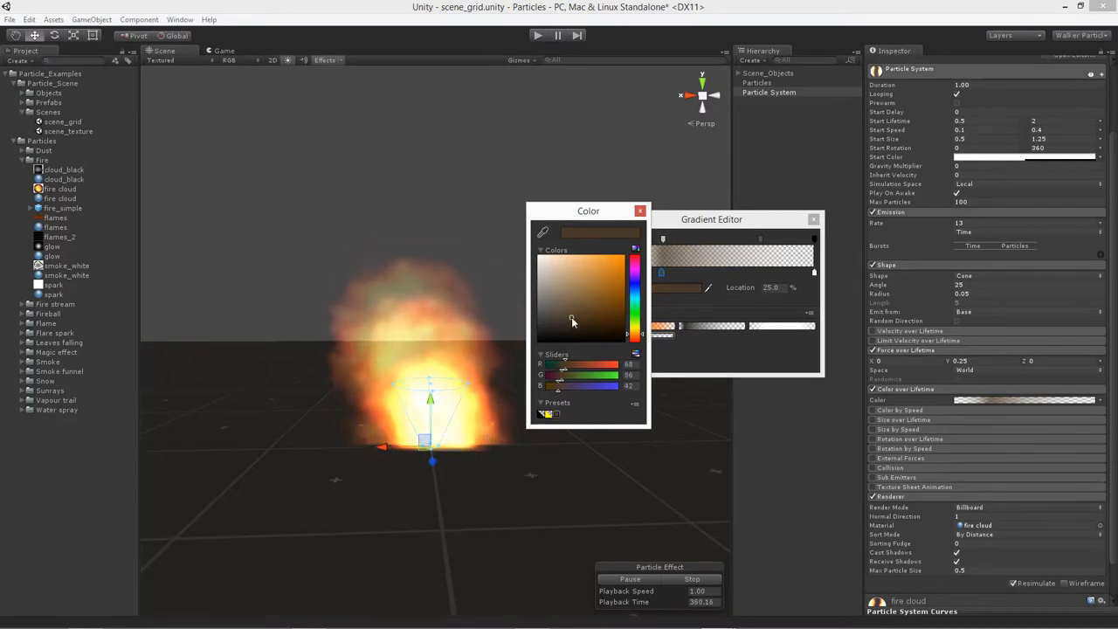
left_click_drag(572, 318, 574, 317)
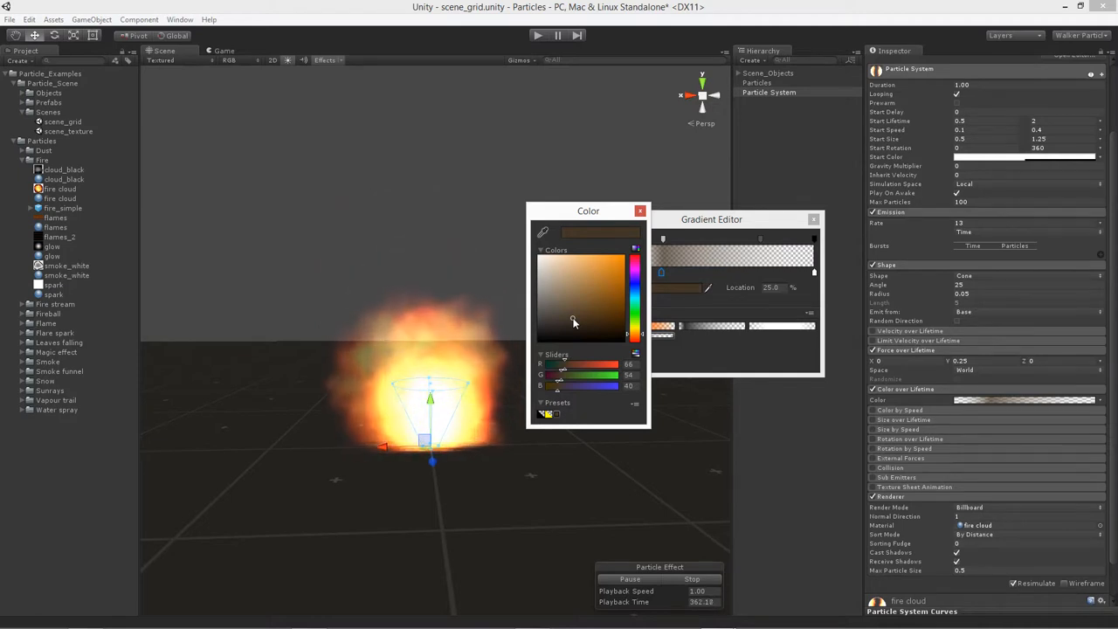
left_click_drag(626, 219, 578, 245)
left_click_drag(747, 344, 738, 340)
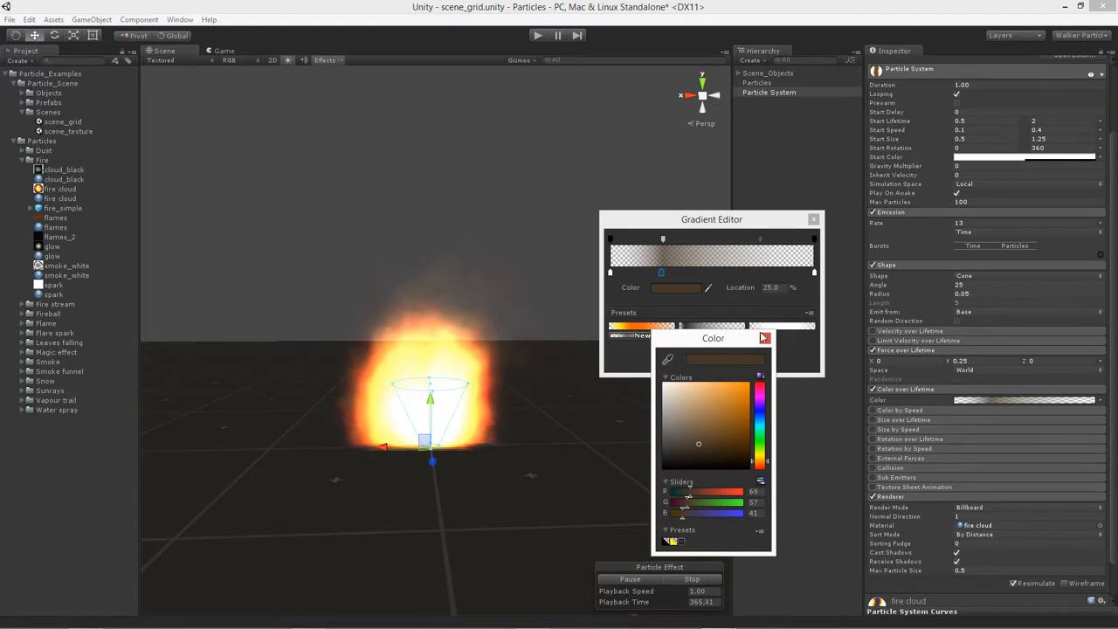
left_click(765, 340)
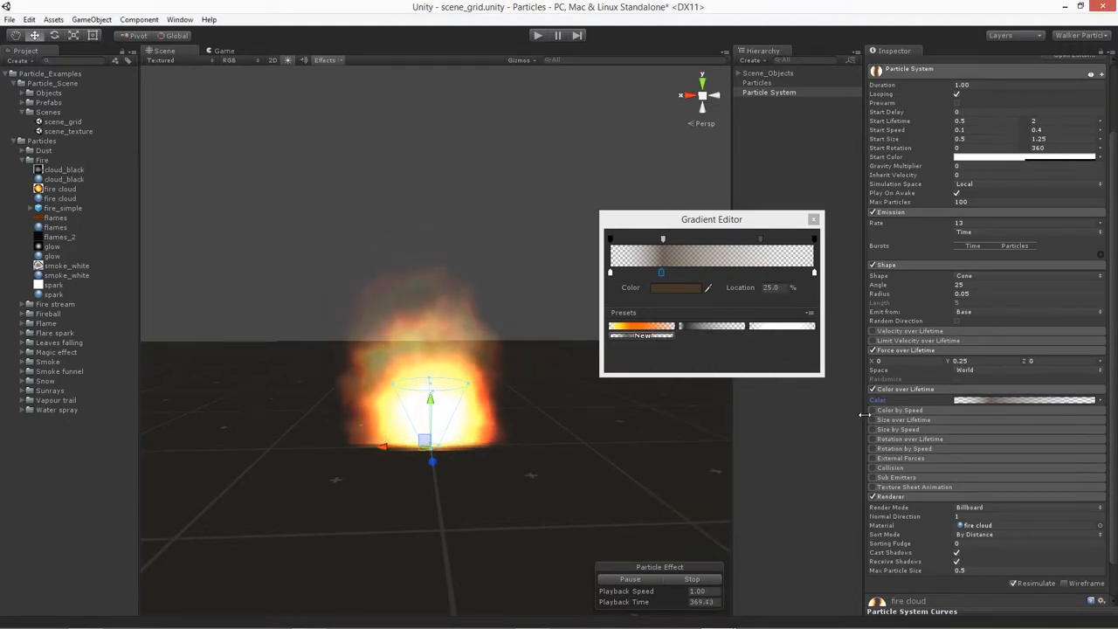
- Enable Size over Lifetime and shape its curve to grow from about 1.0 at the start to 1.3 at the end
left_click(903, 419)
left_click(874, 419)
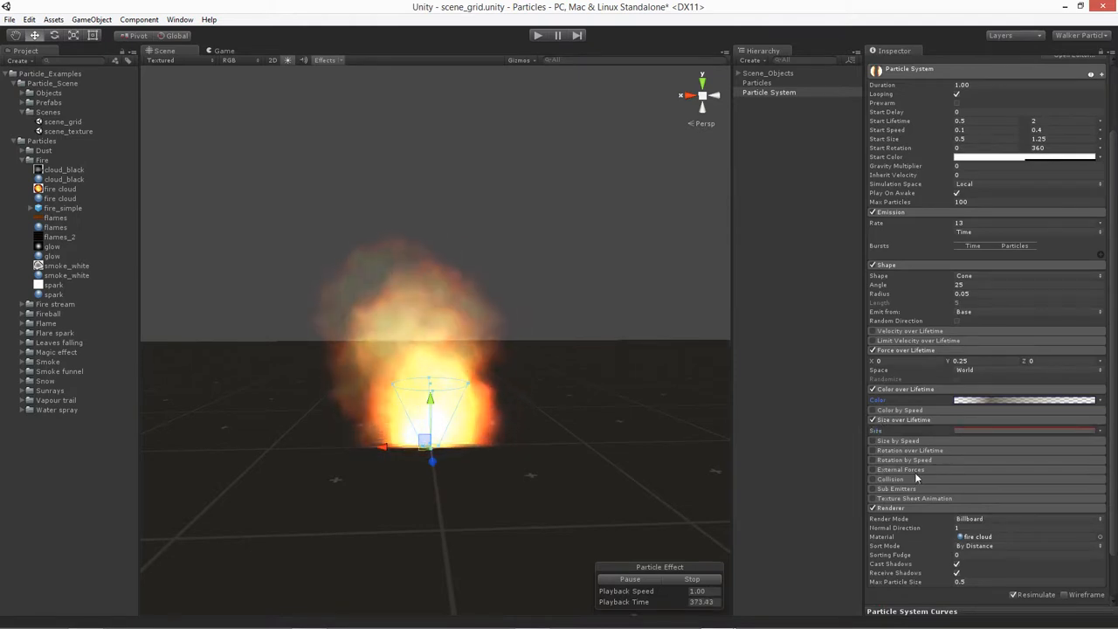
left_click(894, 611)
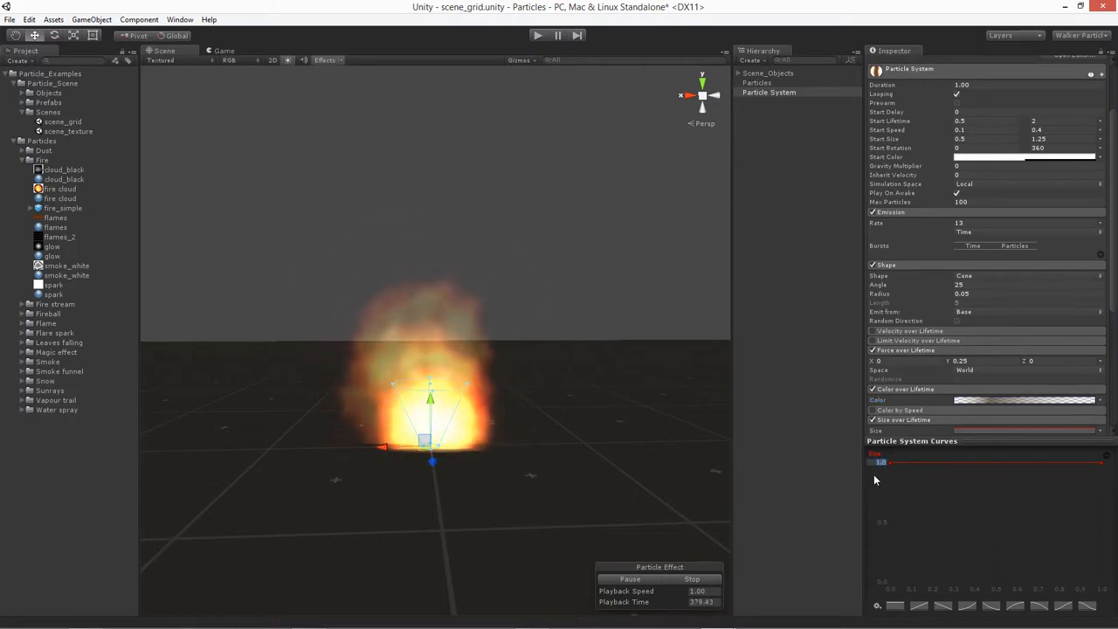
type("1.2")
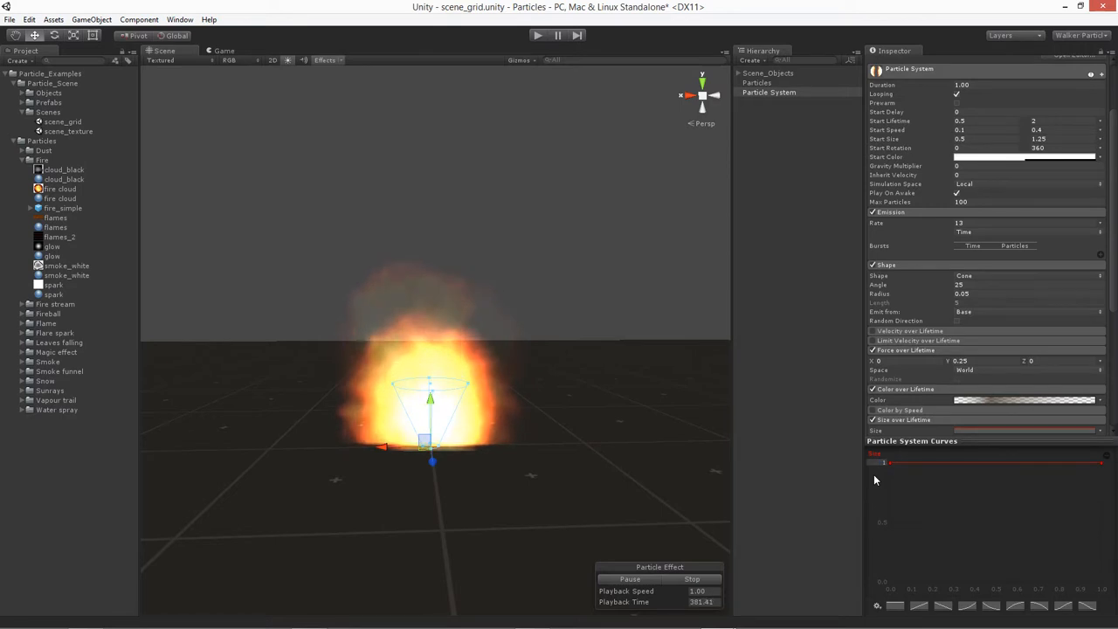
key("Return")
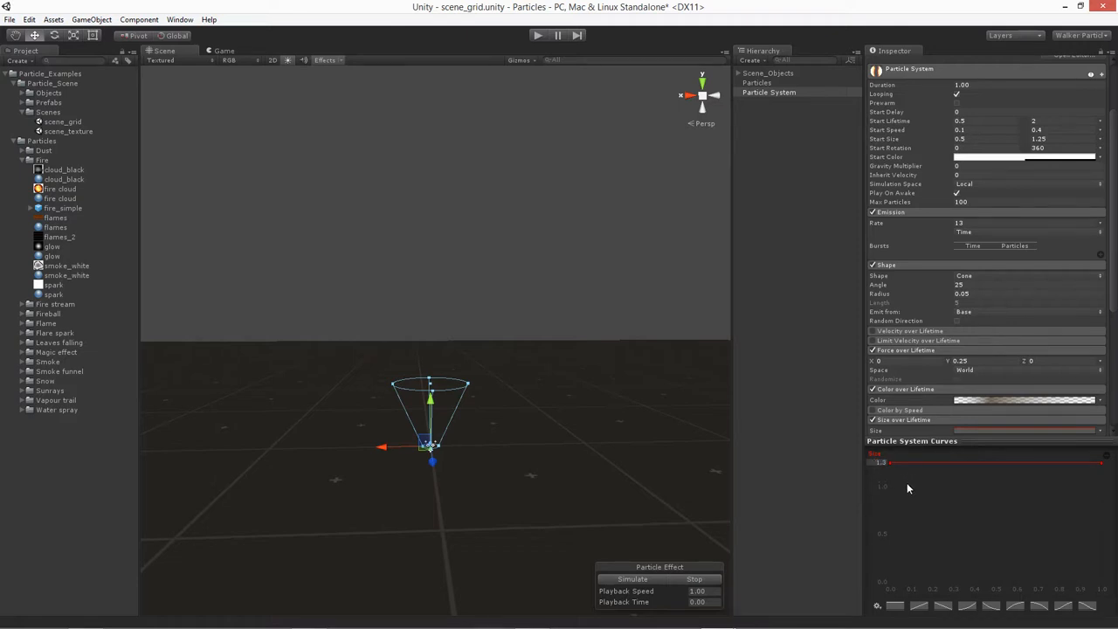
left_click_drag(889, 461, 883, 480)
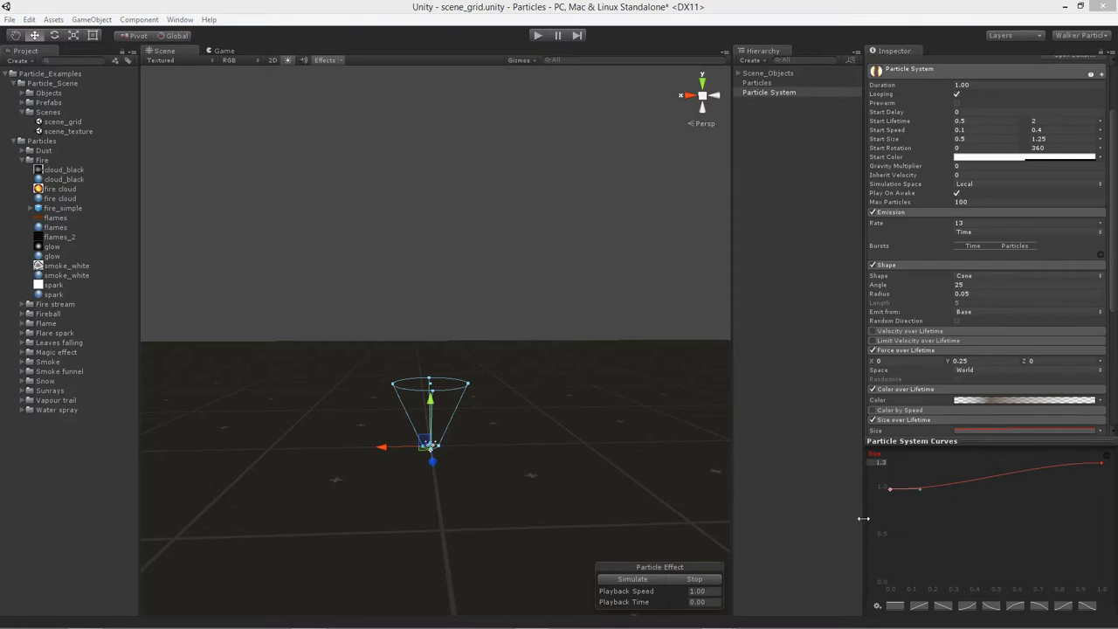
- Lower the start of the size-over-lifetime curve to about 0.3 and steepen its tangent so particles grow quickly at birth
left_click_drag(889, 495, 884, 506)
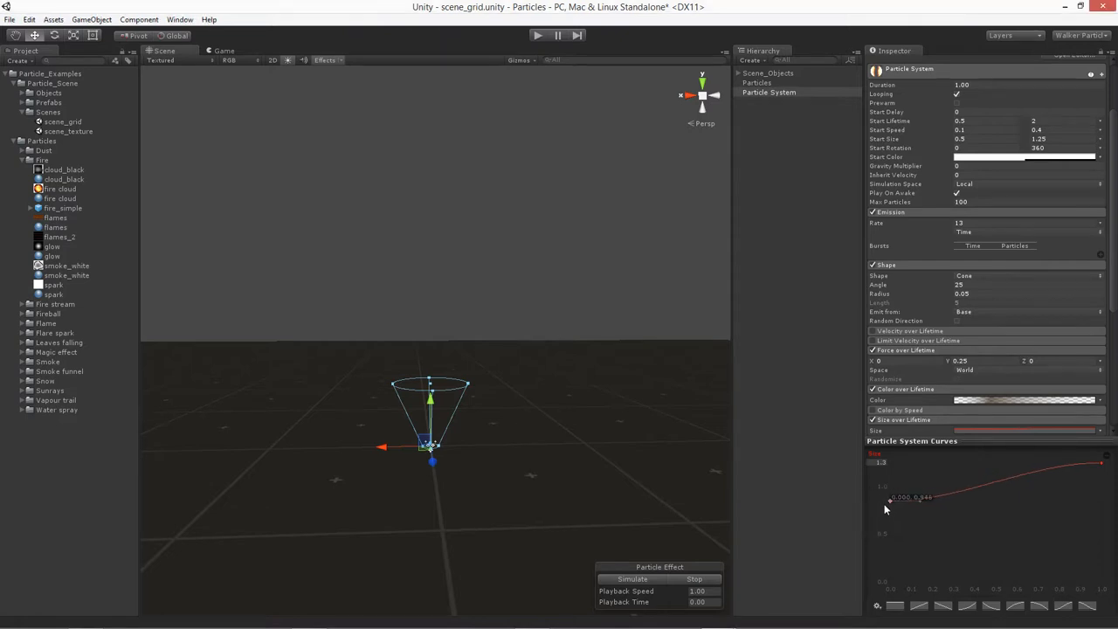
left_click_drag(860, 569, 835, 559)
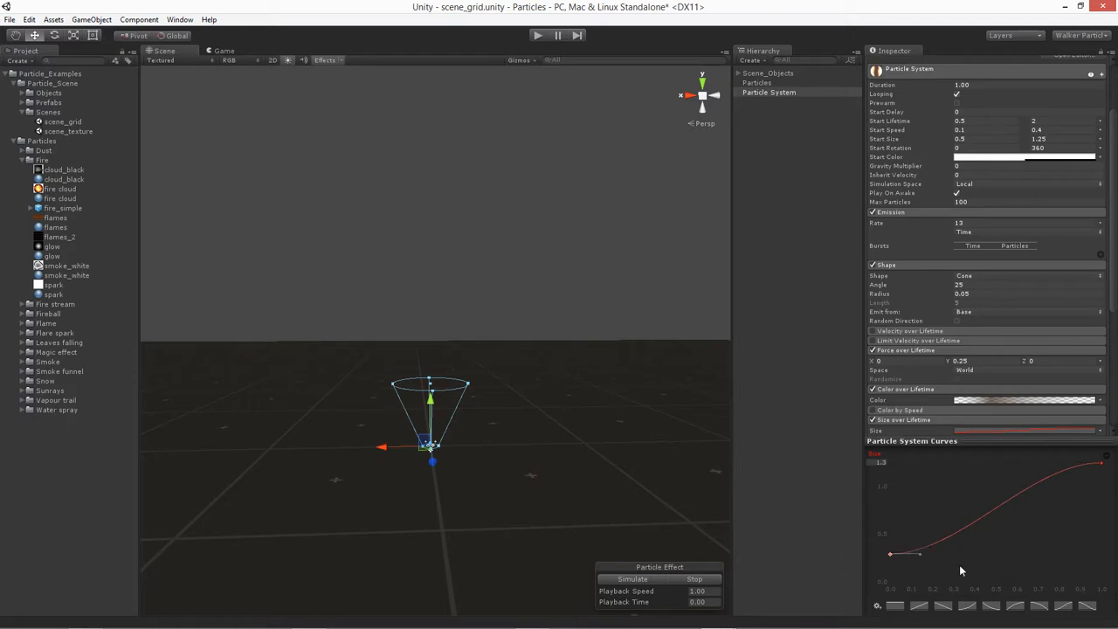
left_click_drag(919, 555, 919, 548)
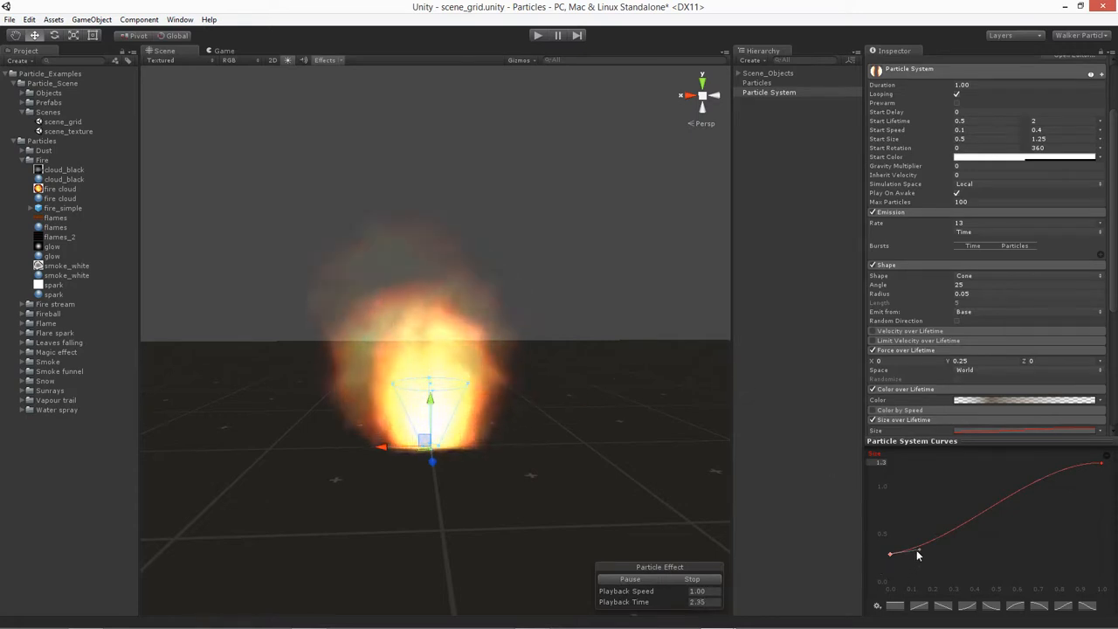
left_click_drag(918, 548, 914, 493)
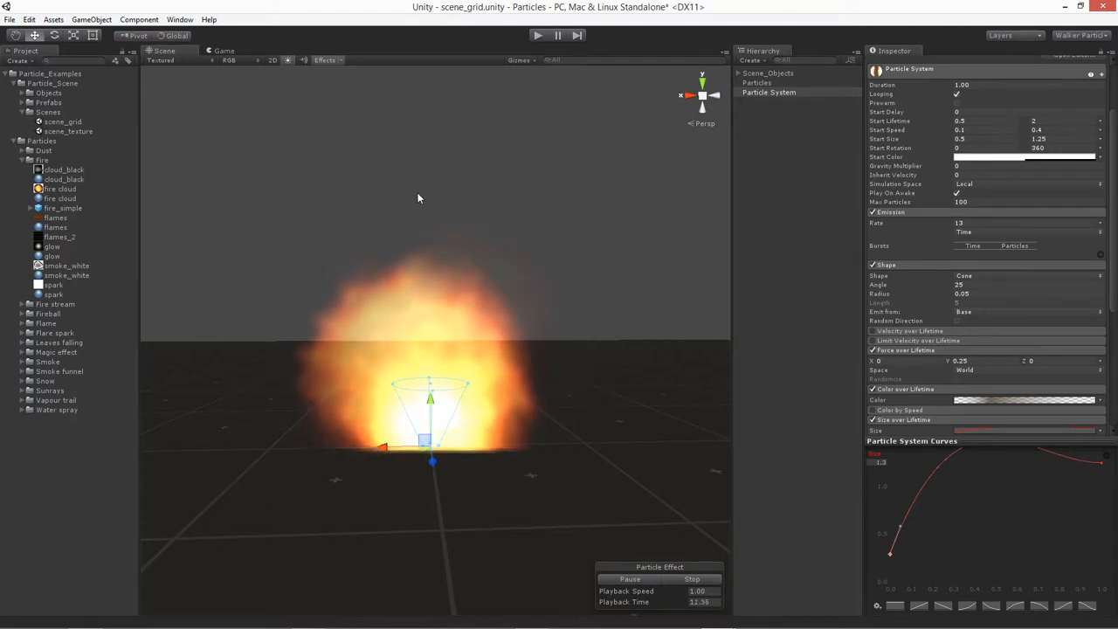
- Lower the end of the size curve to about 0.65 and tilt its tangent so the size peaks mid-life before shrinking
left_click(1101, 464)
left_click_drag(1102, 466, 1108, 518)
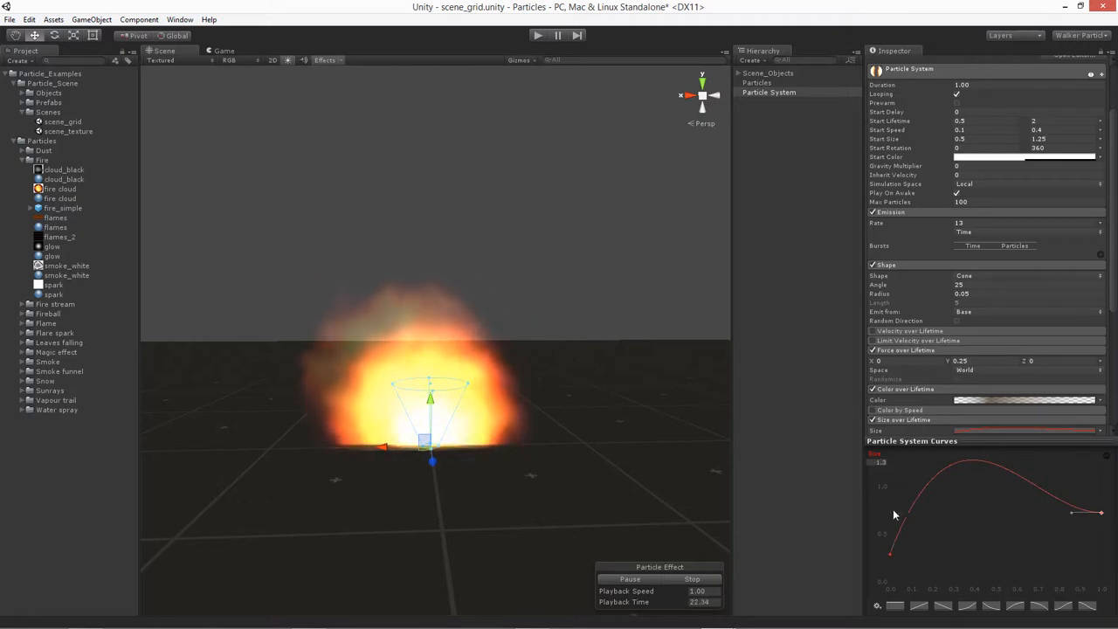
left_click_drag(1102, 514, 1103, 520)
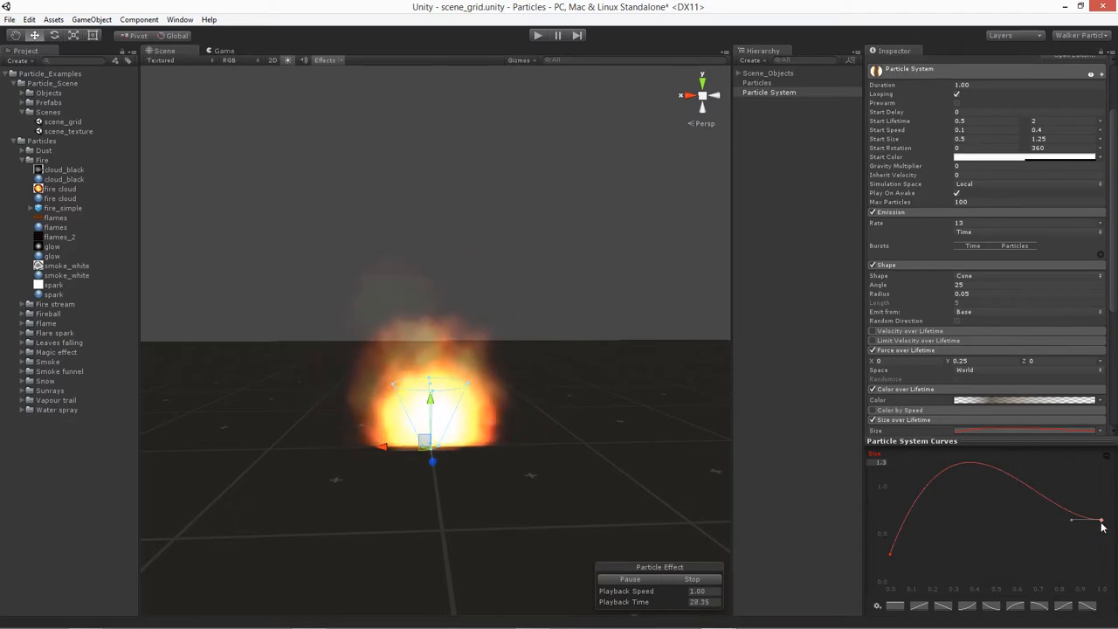
left_click_drag(1072, 522, 1076, 491)
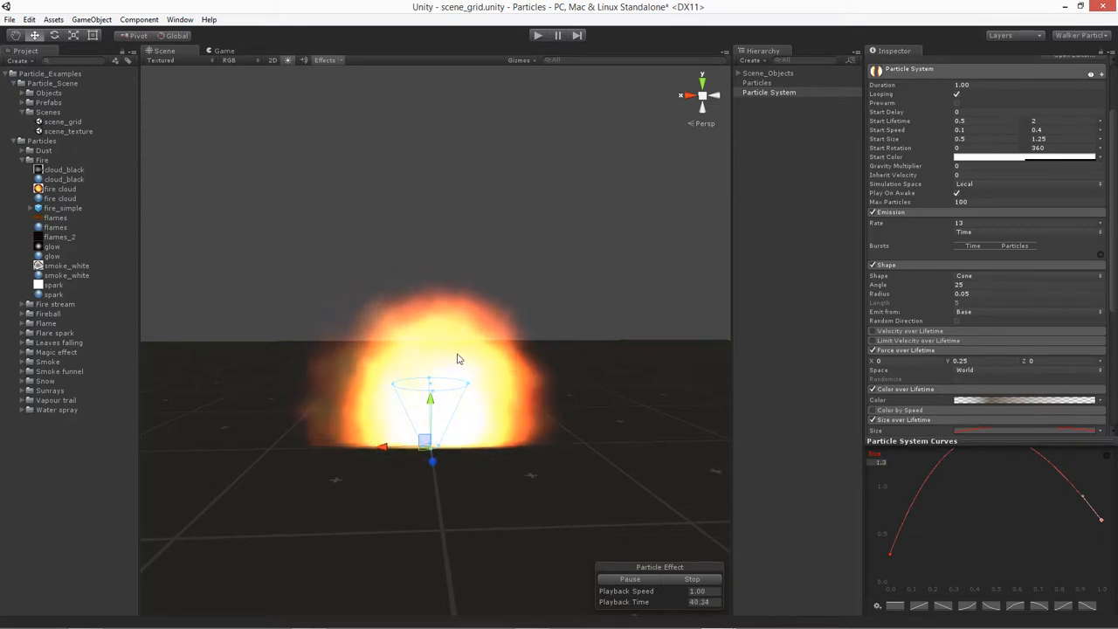
left_click_drag(531, 385, 498, 389, "alt")
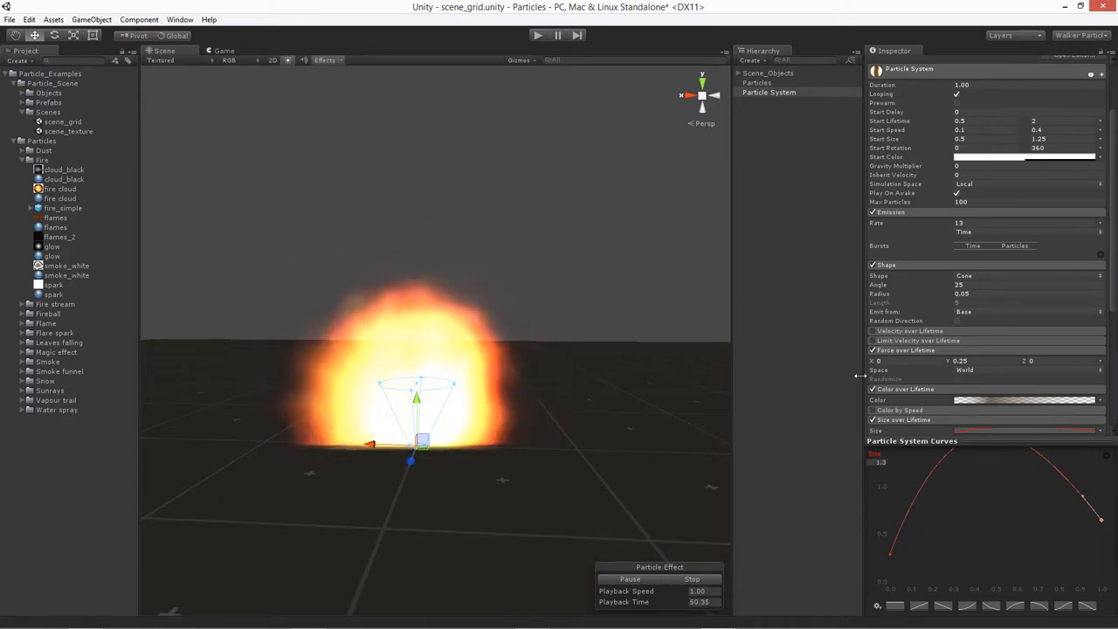
- Enable Rotation over Lifetime with its angular velocity random between two constants, -45 and 45
scroll(911, 419, "down", 5)
scroll(910, 419, "up", 4)
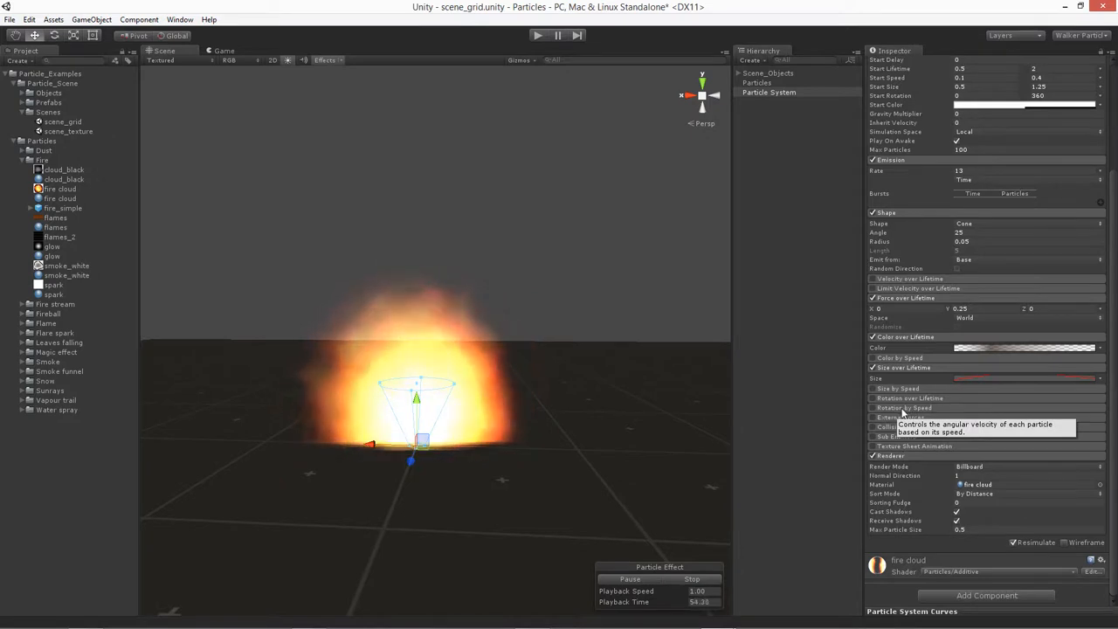
left_click(900, 399)
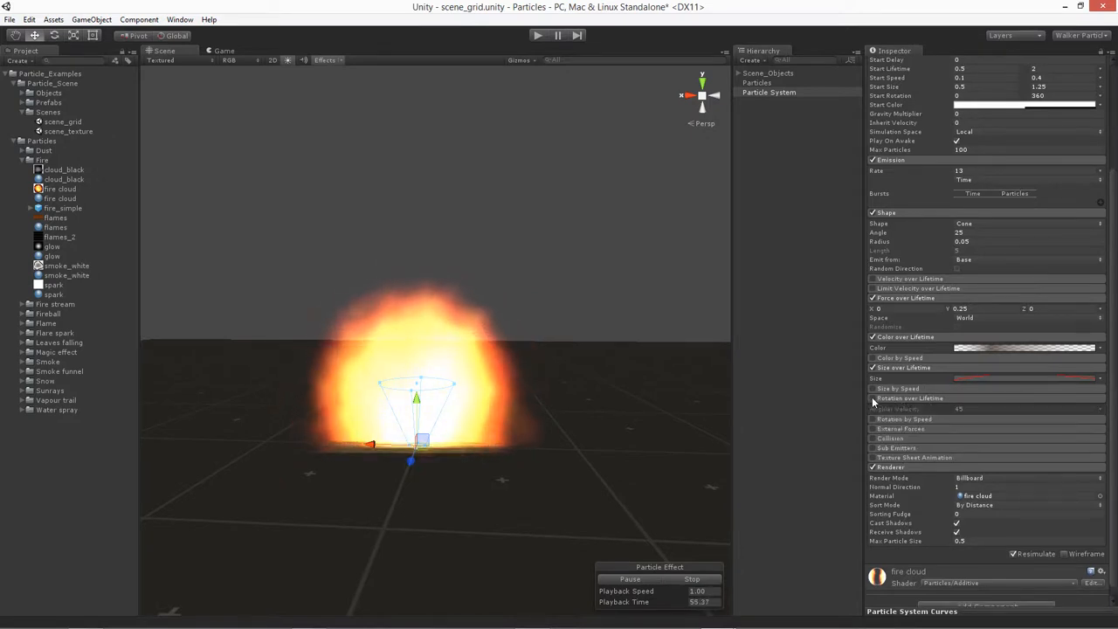
left_click(872, 398)
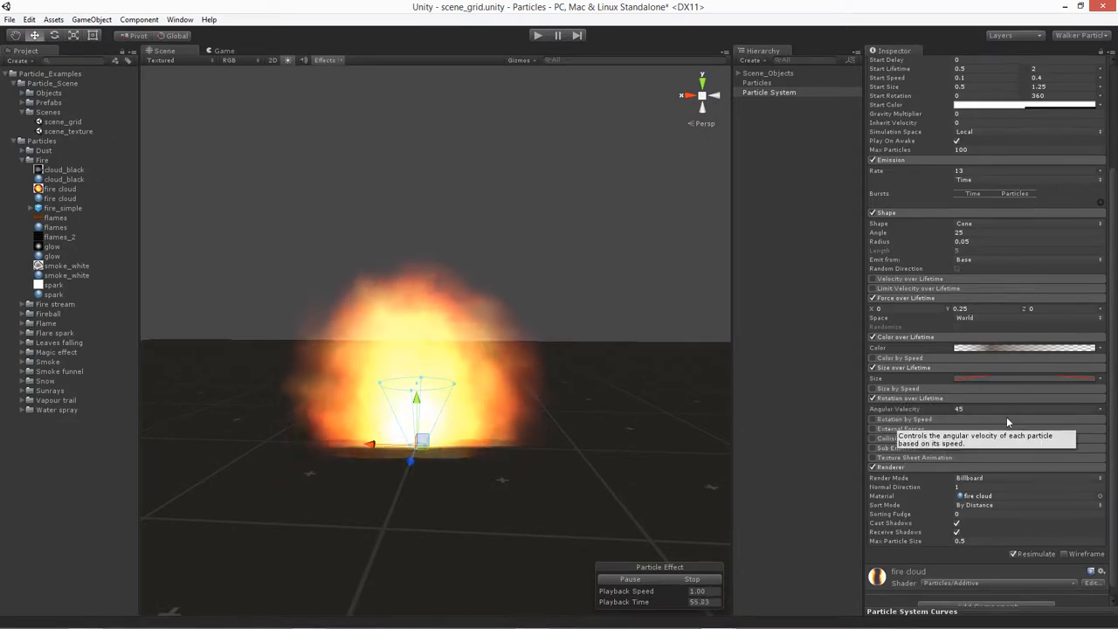
left_click(1099, 409)
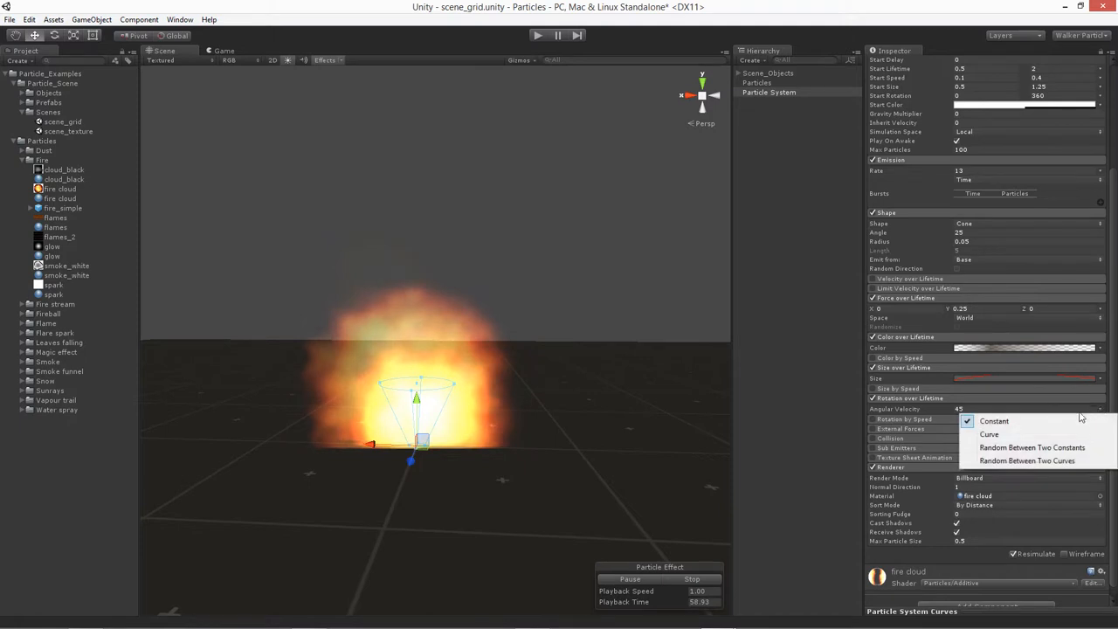
left_click(1045, 448)
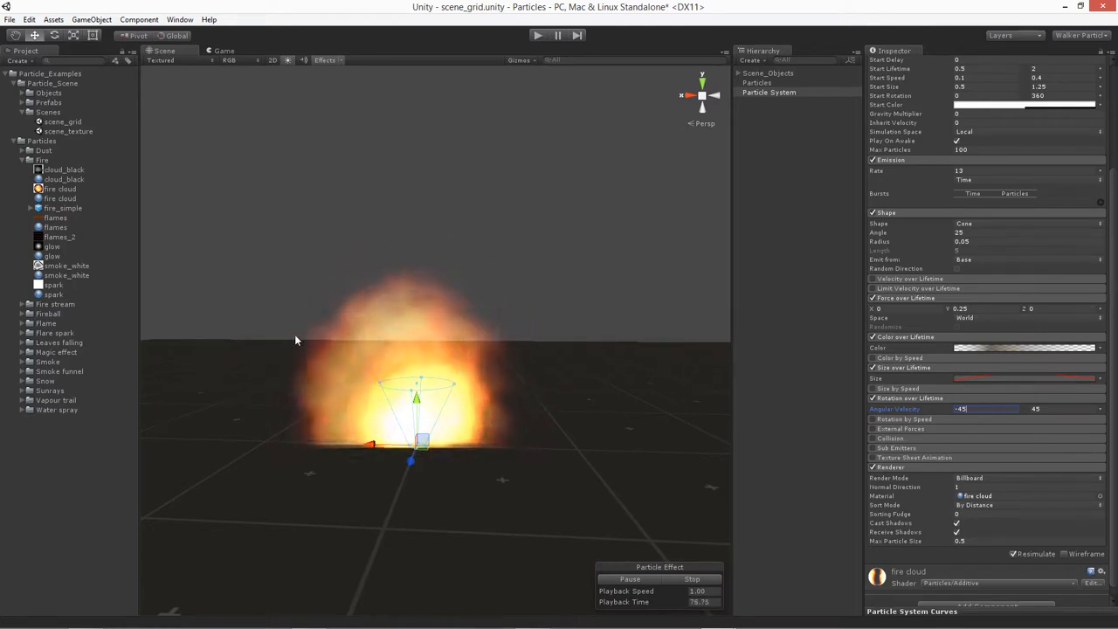
- Inspect the rotating particles in the Textured Wire scene display and return the scene to Textured
left_click(163, 61)
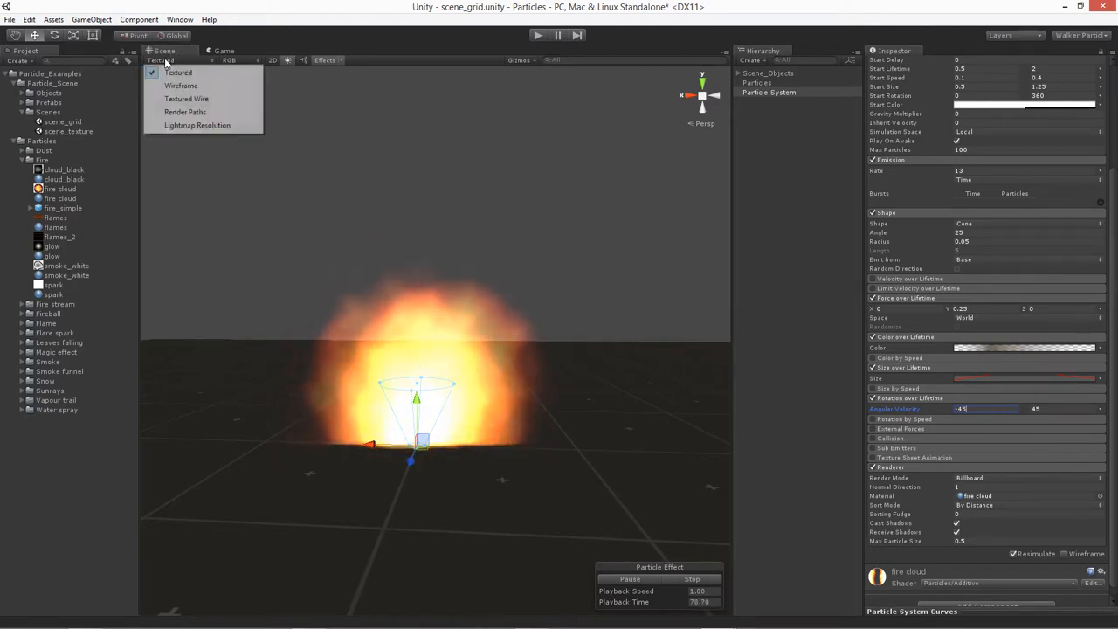
left_click(185, 98)
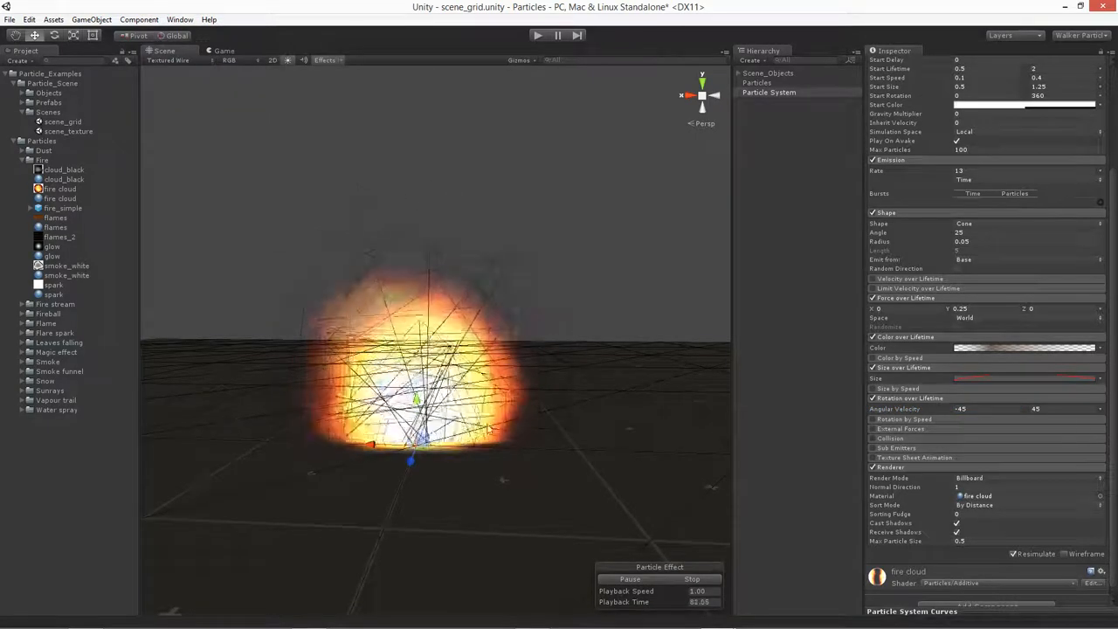
left_click(173, 60)
left_click(189, 73)
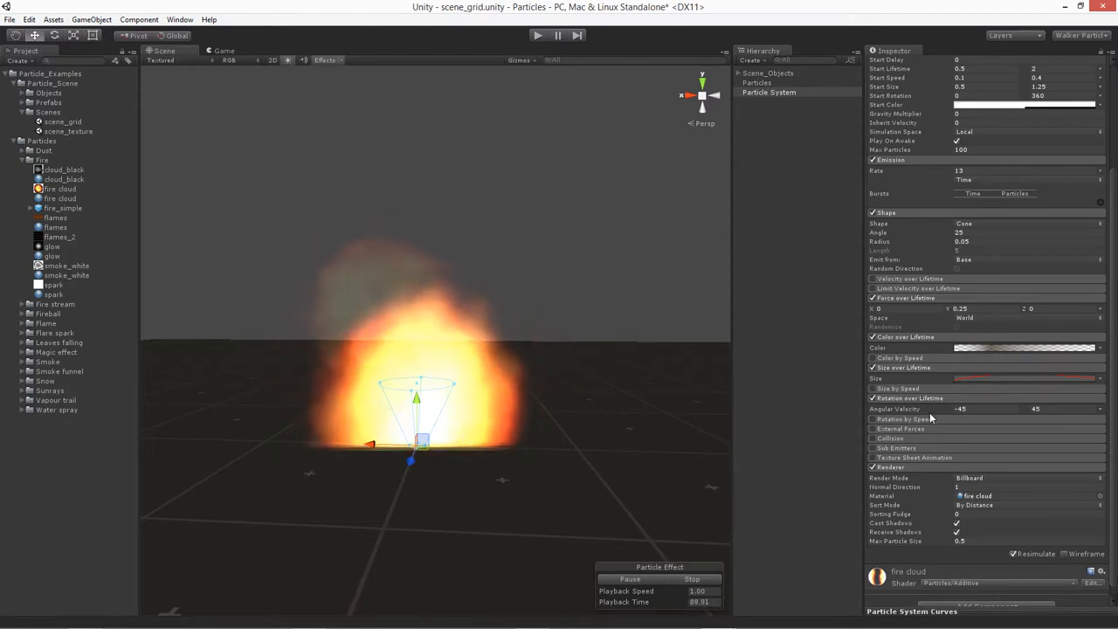
- Rename the particle system object as "fire" and select it in the scene hierarchy
scroll(908, 511, "down", 1)
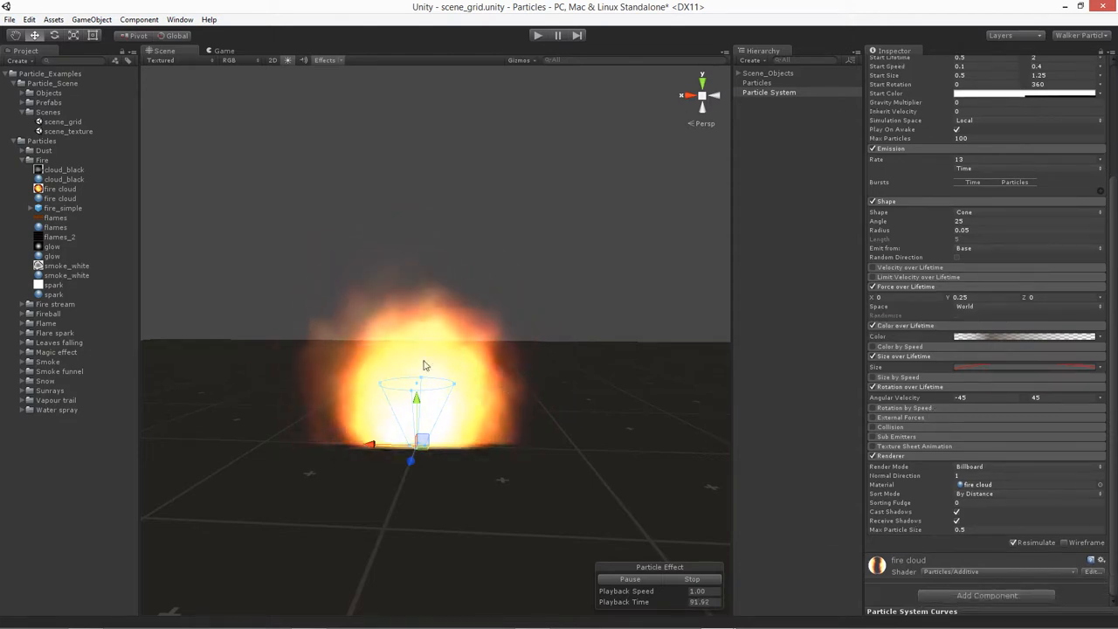
scroll(952, 397, "up", 5)
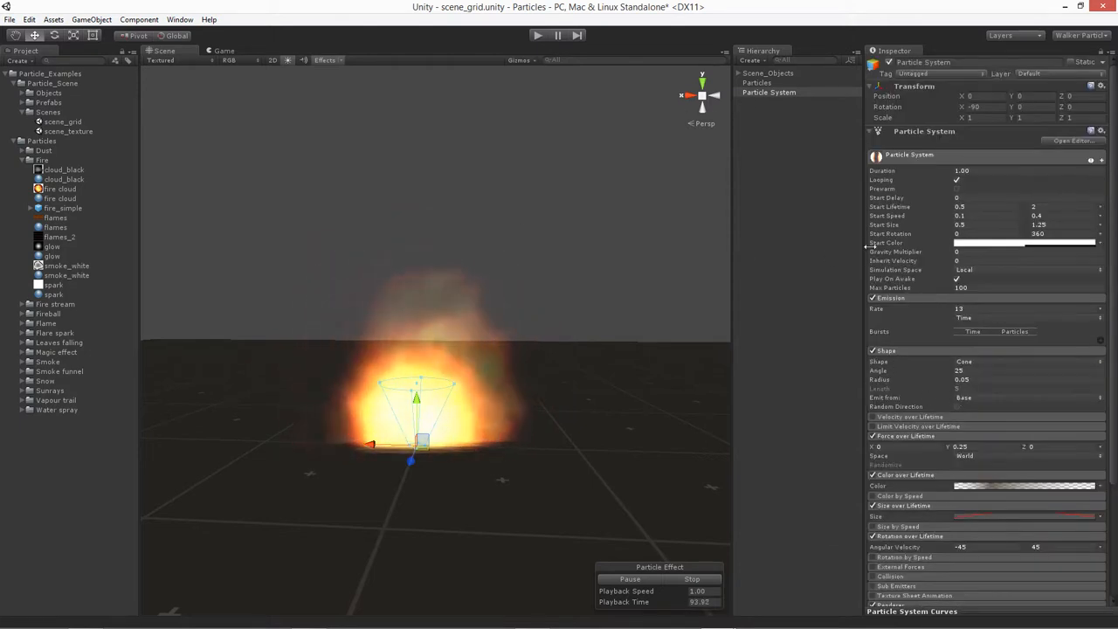
left_click(972, 63)
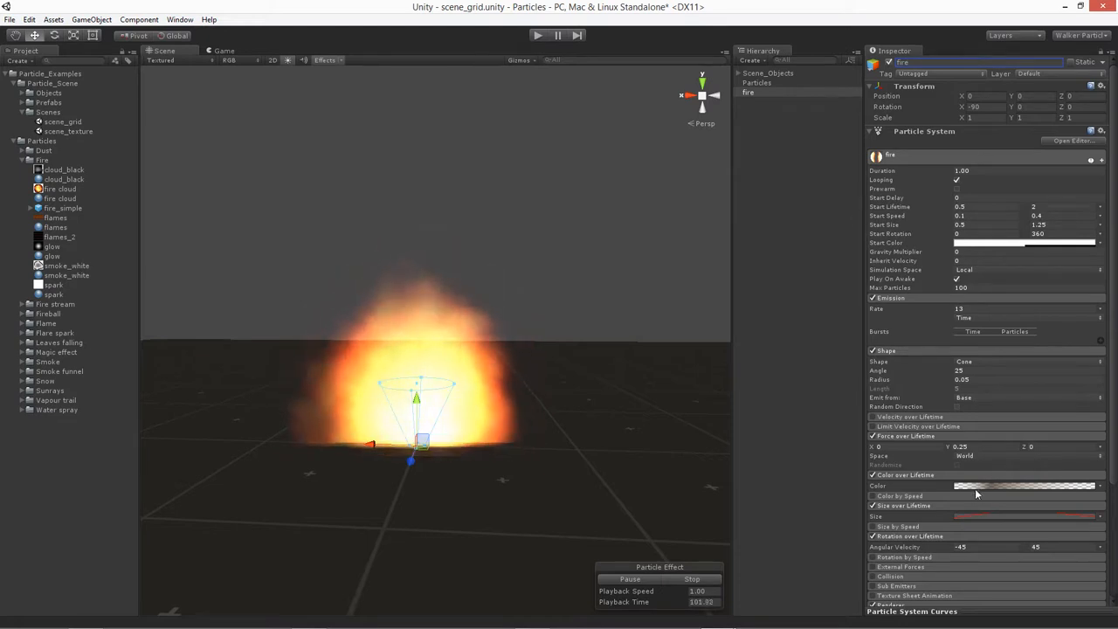
scroll(961, 472, "down", 4)
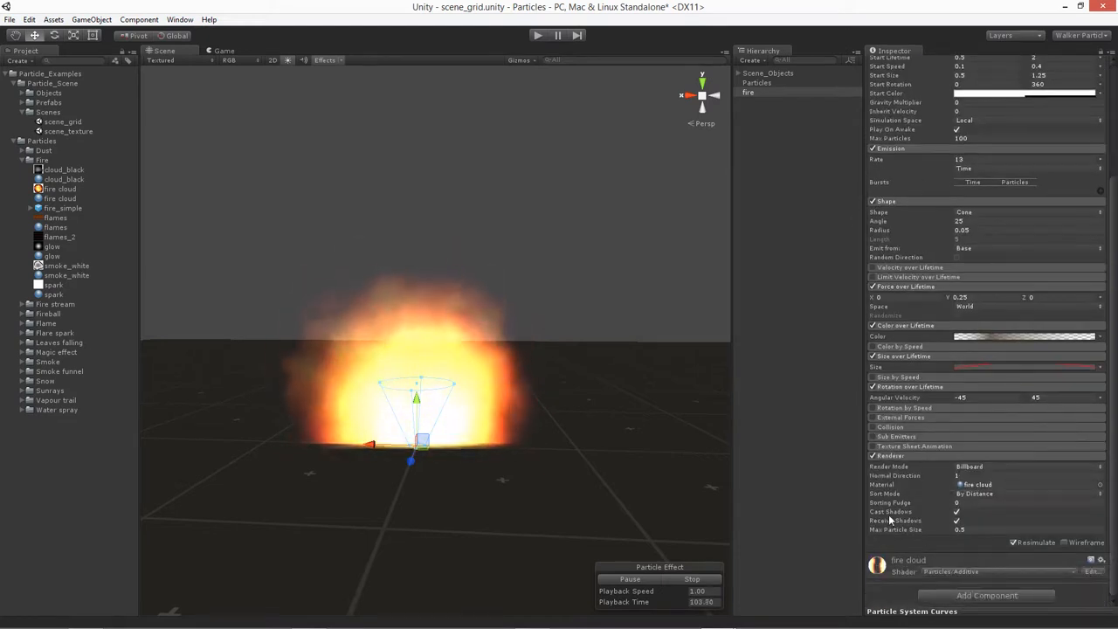
left_click(793, 91)
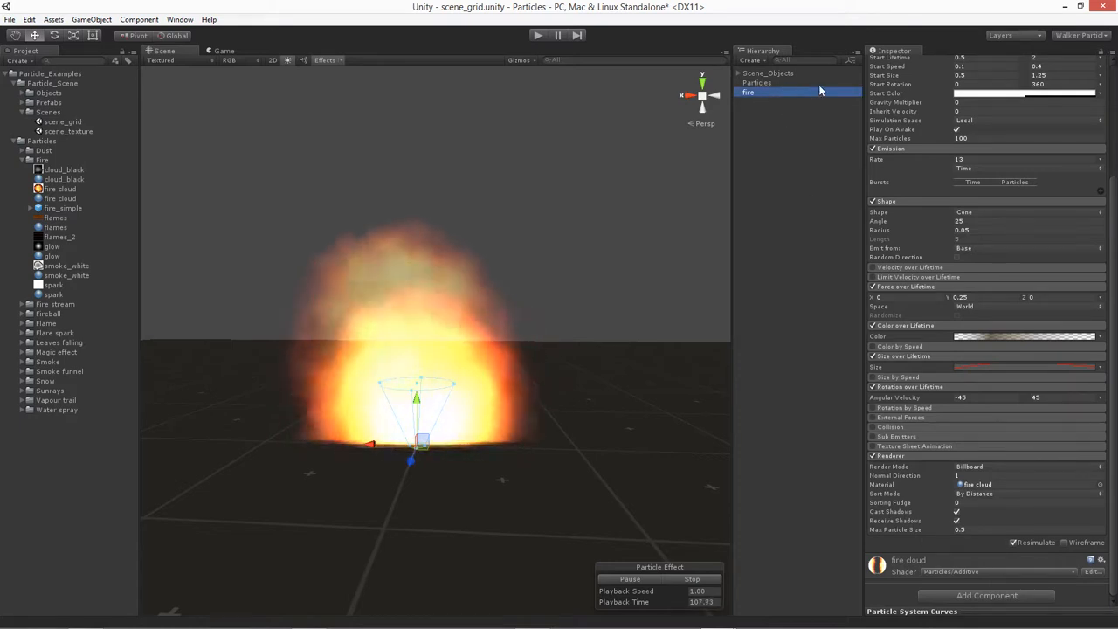